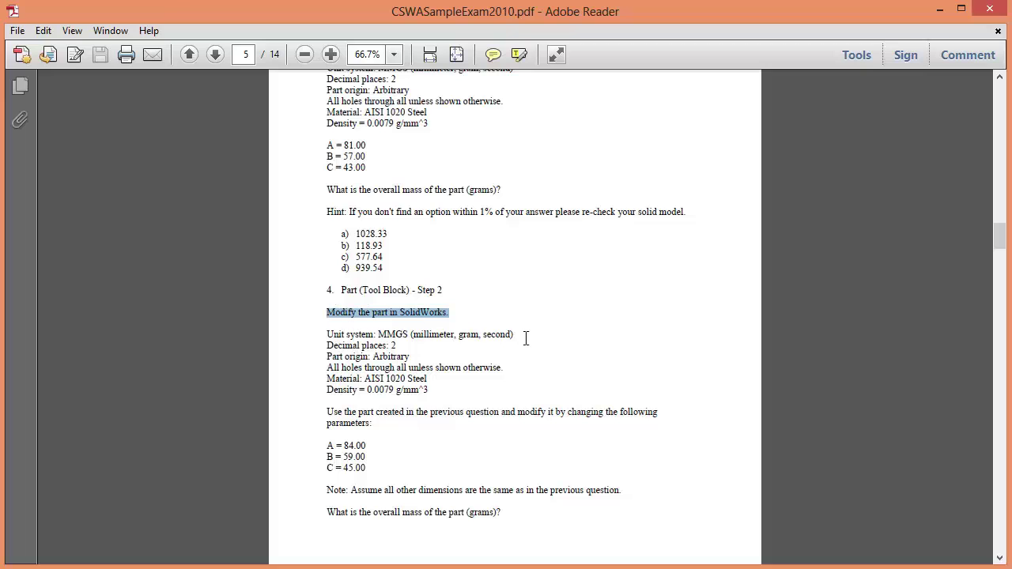
# Examine the dimensioned Tool Block drawing in the exam PDF, including the variable dimensions A, B and C.
pyautogui.click(556, 361)
pyautogui.scroll(10, 560, 372)
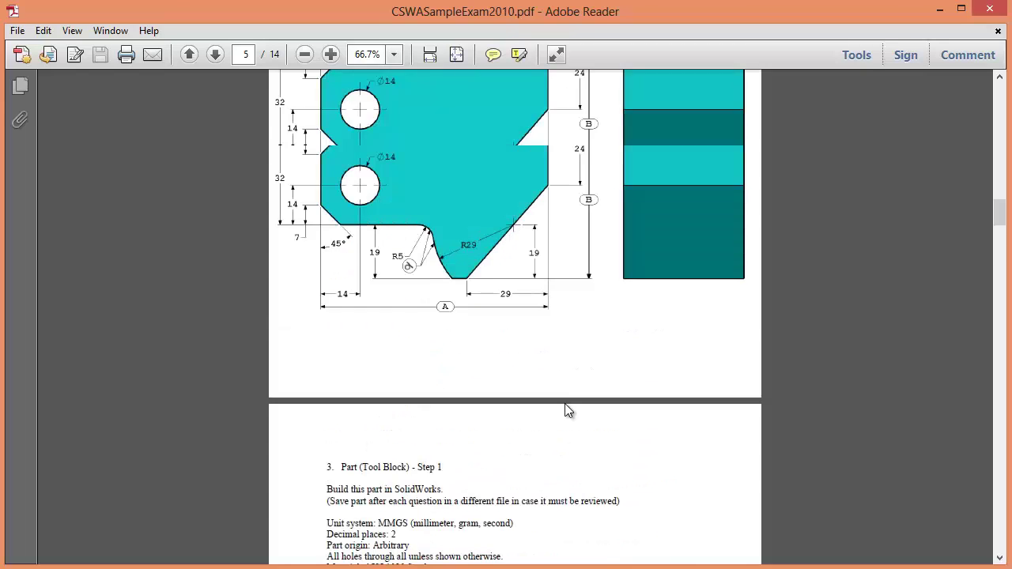
pyautogui.scroll(1, 601, 415)
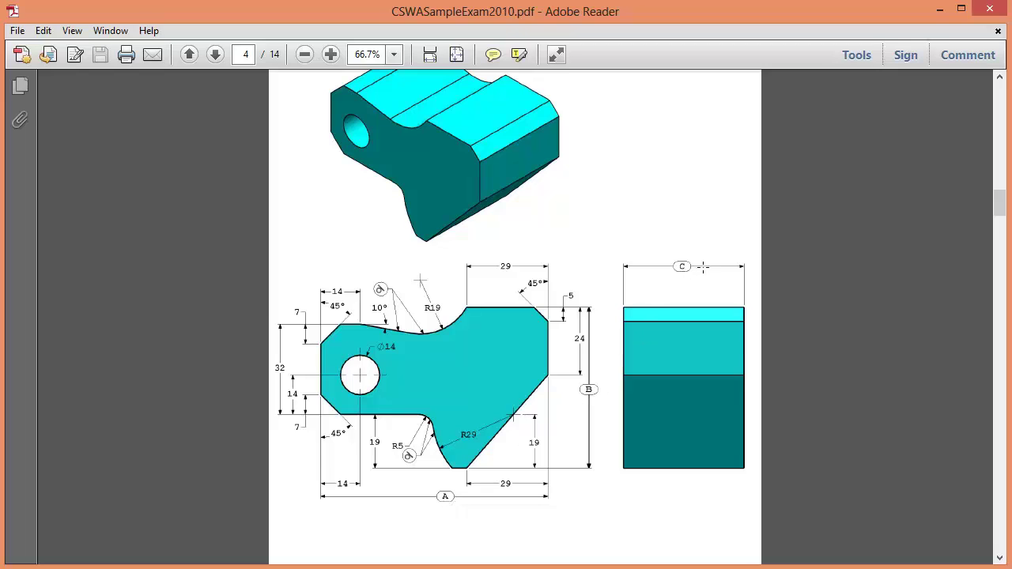
pyautogui.scroll(-3, 704, 267)
pyautogui.scroll(1, 706, 283)
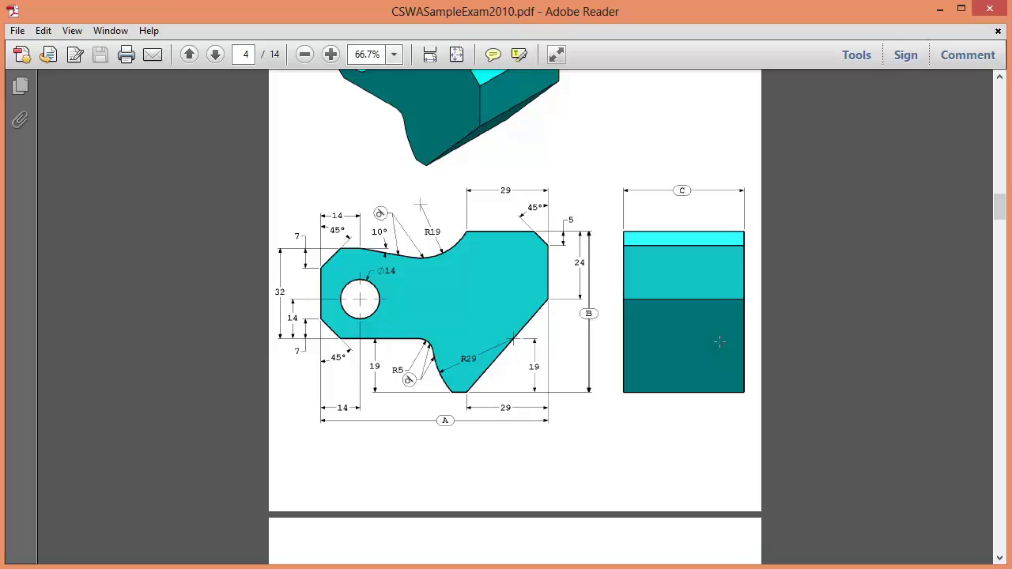
# Switch to the Part (Tool Block) document in SolidWorks and display its full list of configurations.
pyautogui.click(282, 566)
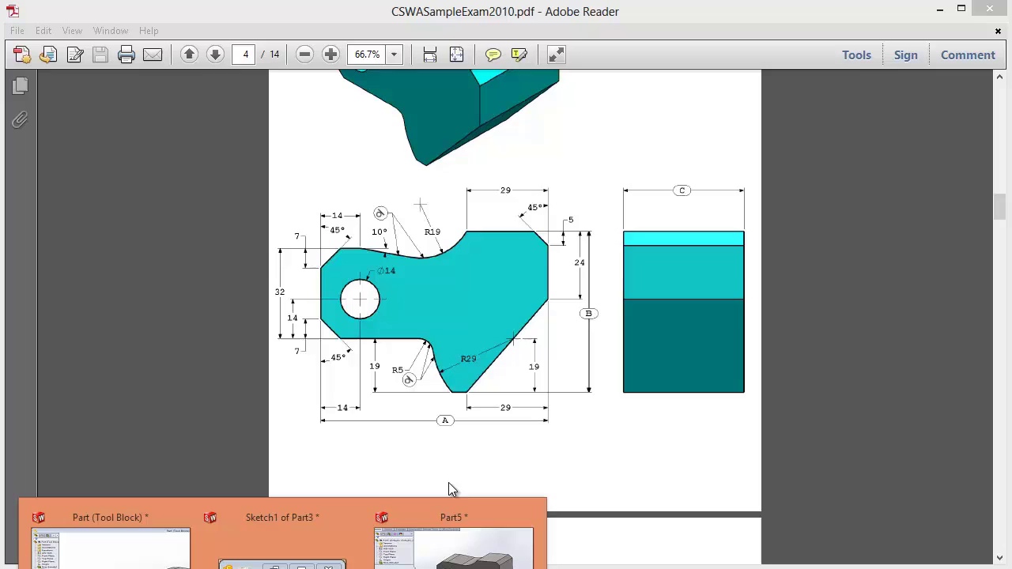
pyautogui.click(140, 542)
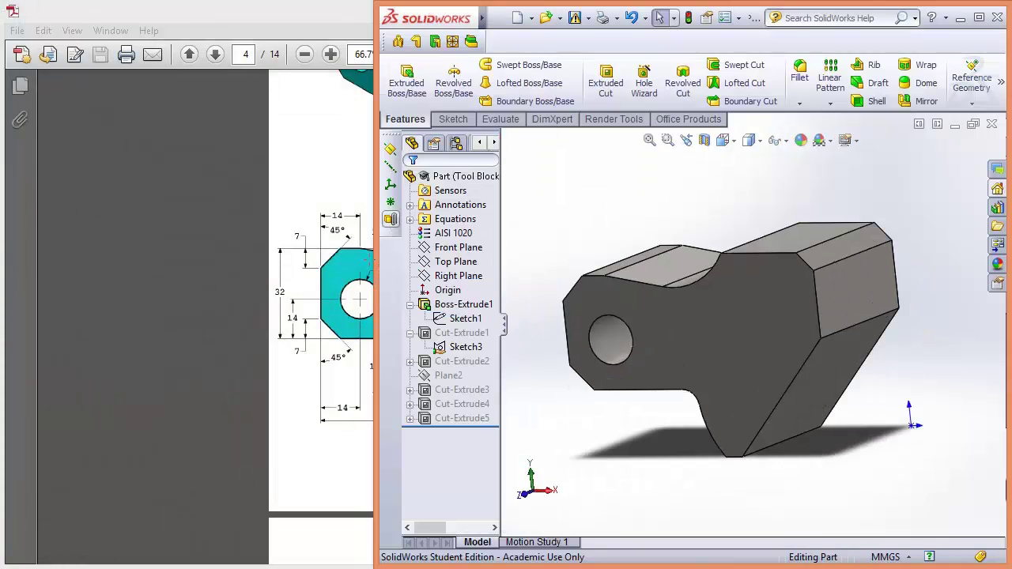
pyautogui.moveTo(368, 253); pyautogui.dragTo(2, 210)
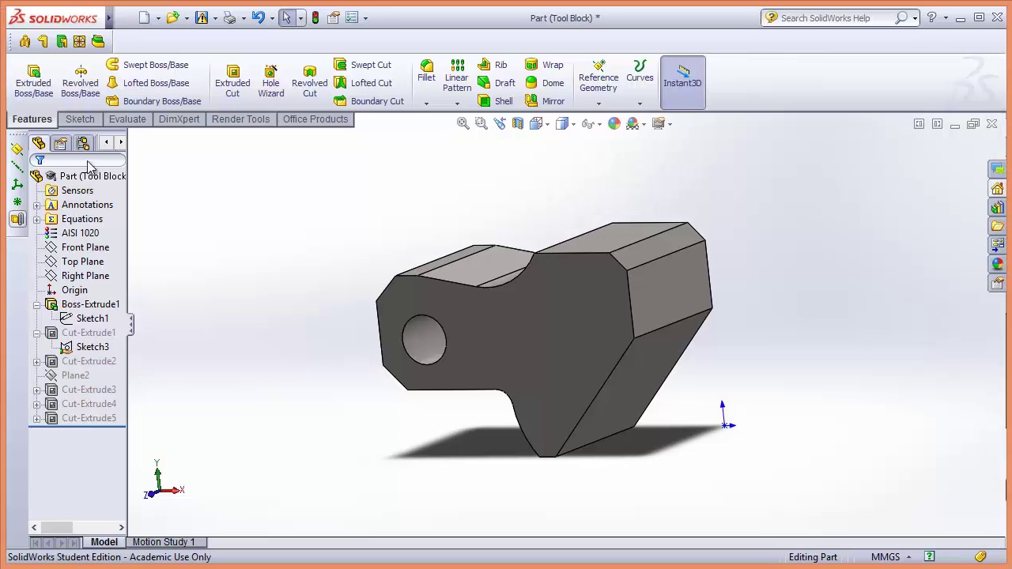
pyautogui.click(66, 148)
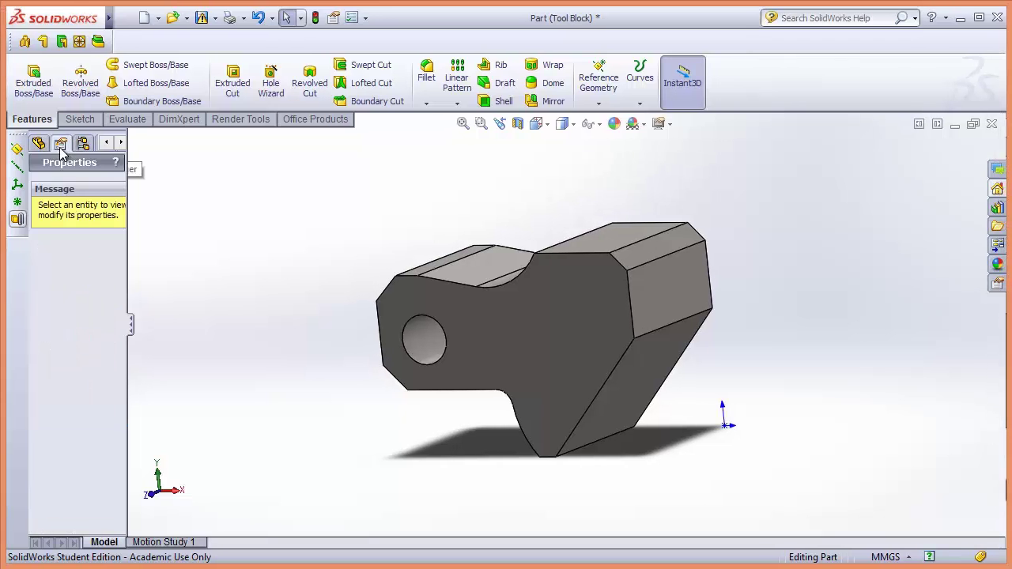
pyautogui.click(83, 143)
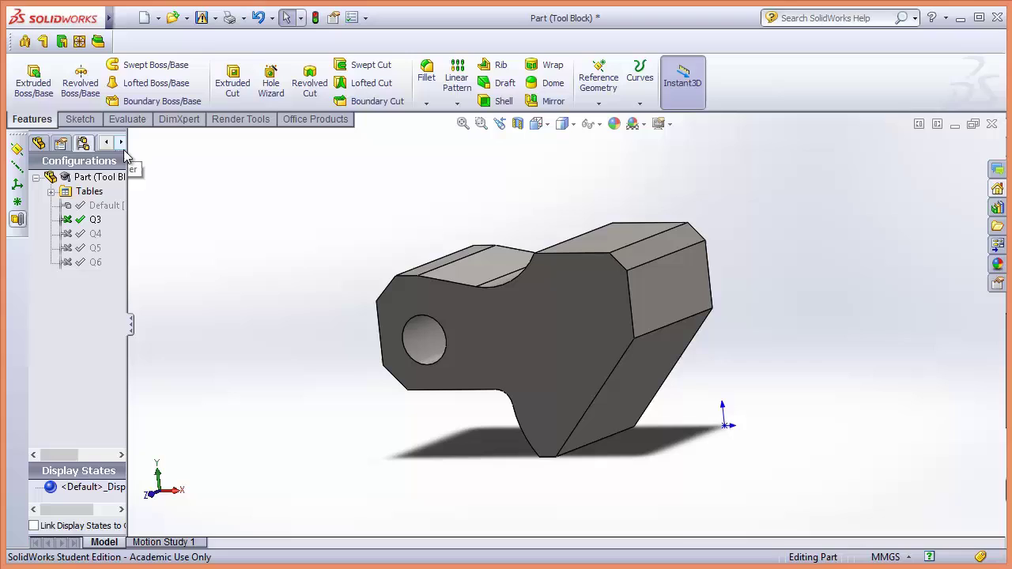
pyautogui.moveTo(132, 153); pyautogui.dragTo(179, 155)
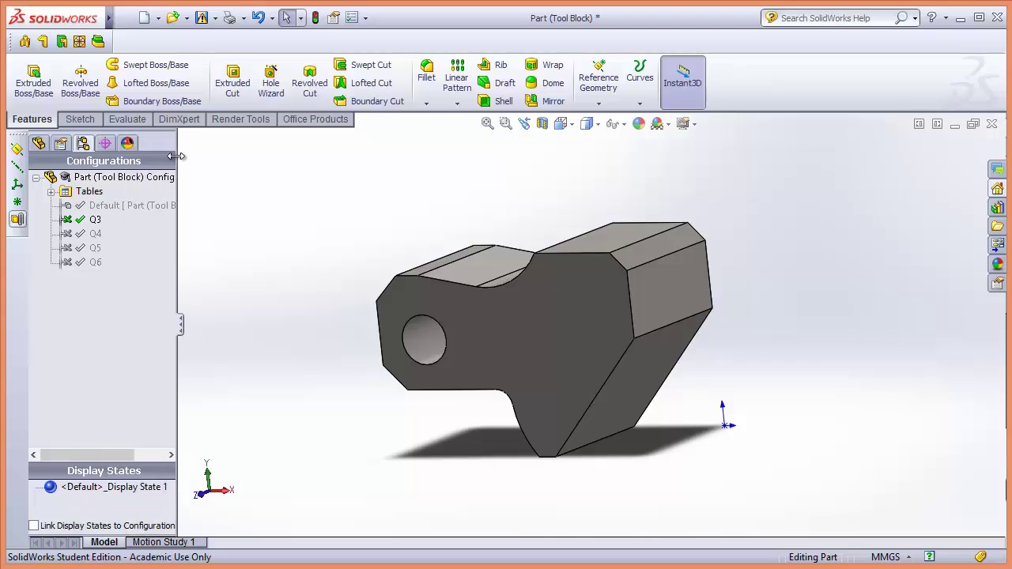
# Activate the configurations Q4, Q5 and Q6 in turn to review each version of the tool block.
pyautogui.doubleClick(68, 234)
pyautogui.click(68, 249)
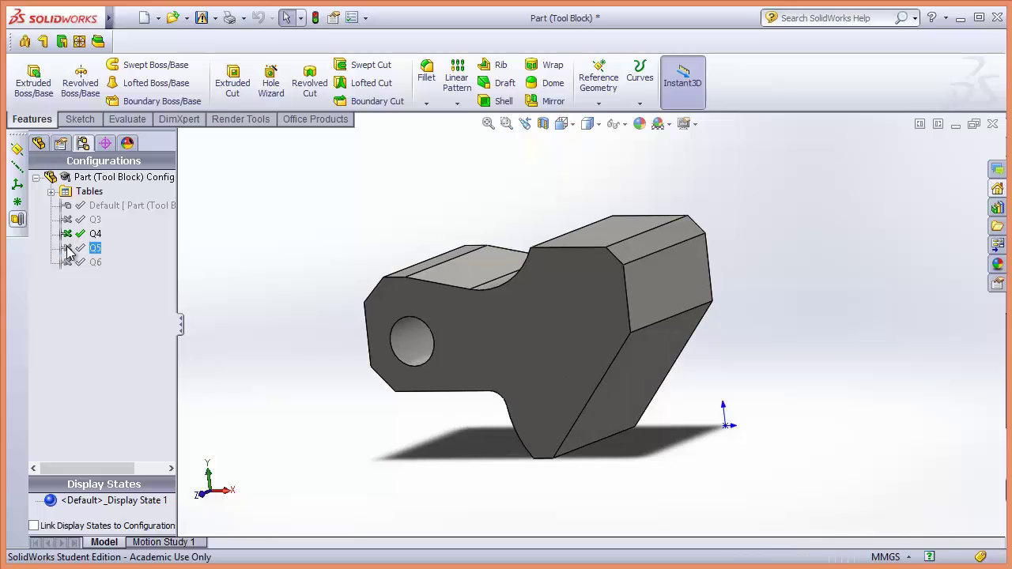
pyautogui.doubleClick(69, 249)
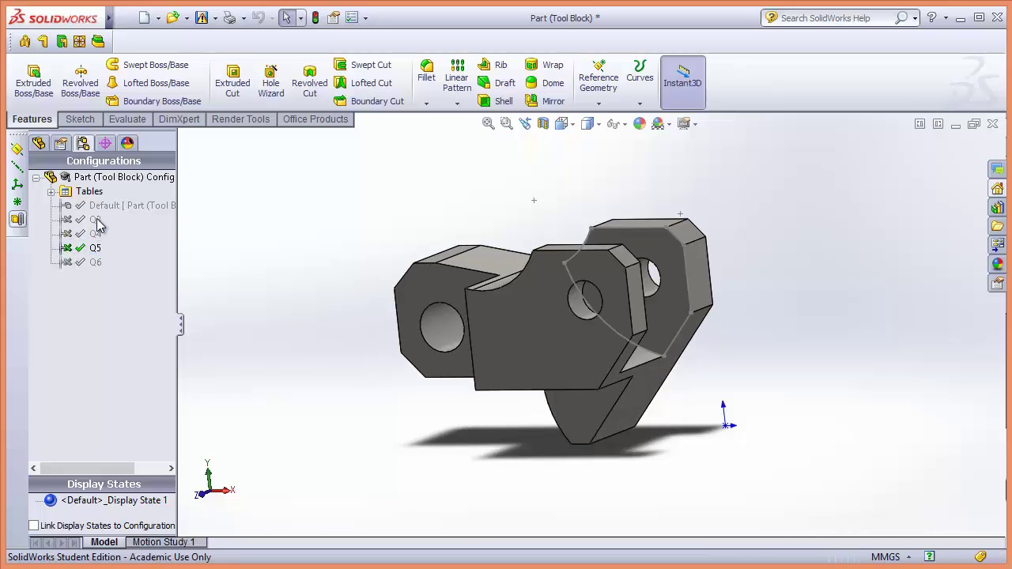
pyautogui.doubleClick(66, 262)
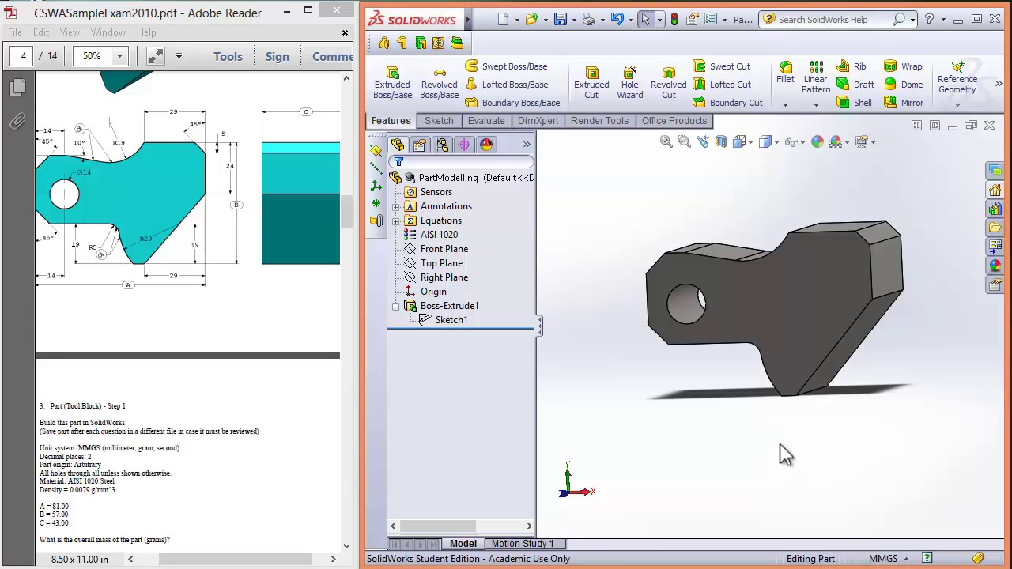
pyautogui.moveTo(414, 16)
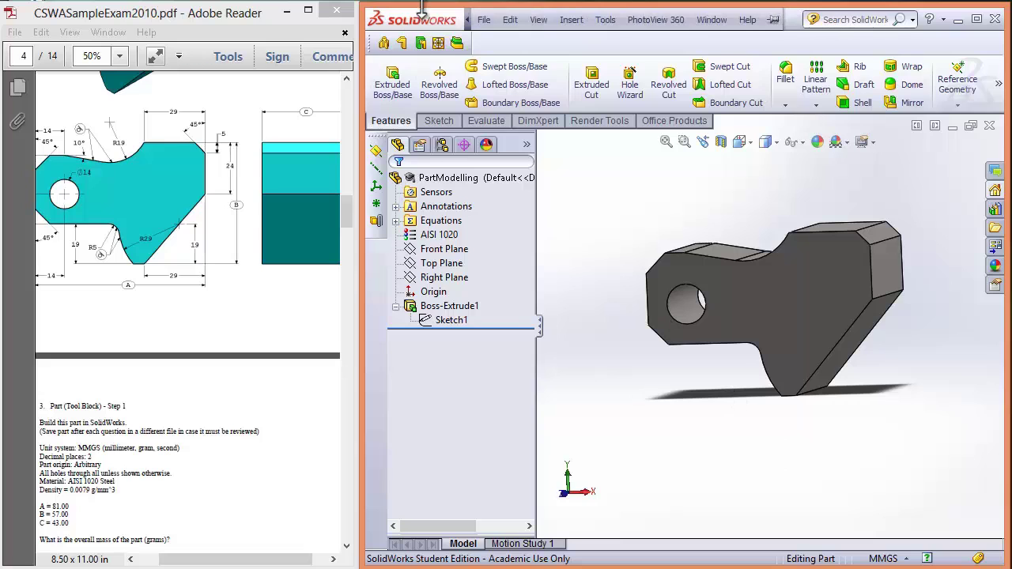
pyautogui.click(484, 20)
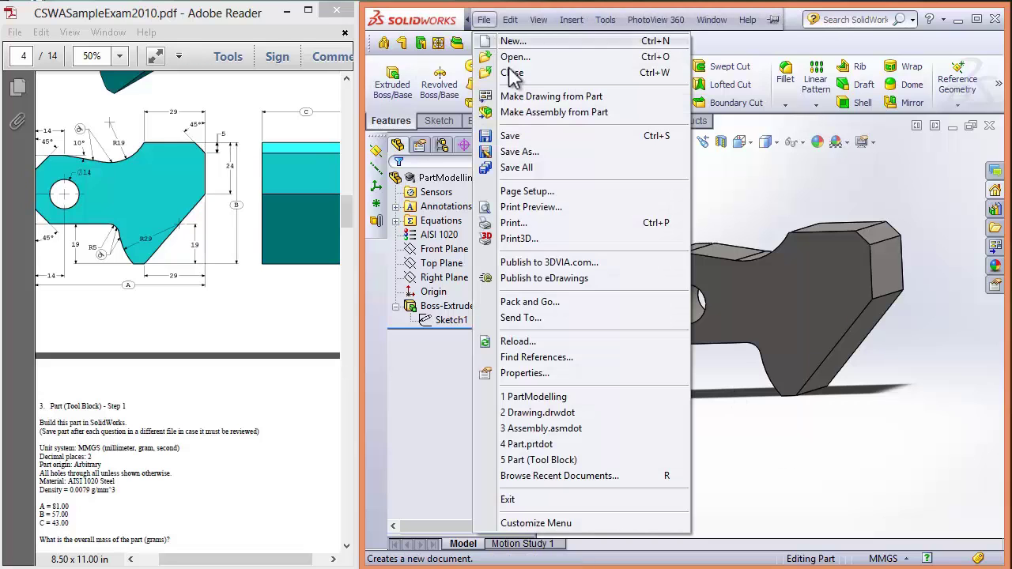
pyautogui.click(540, 150)
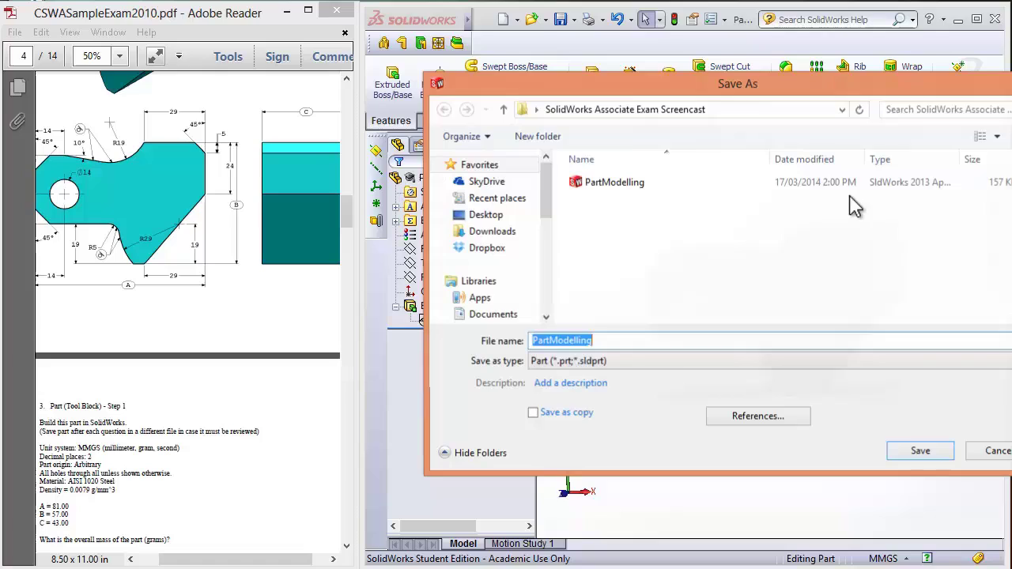
pyautogui.click(614, 340)
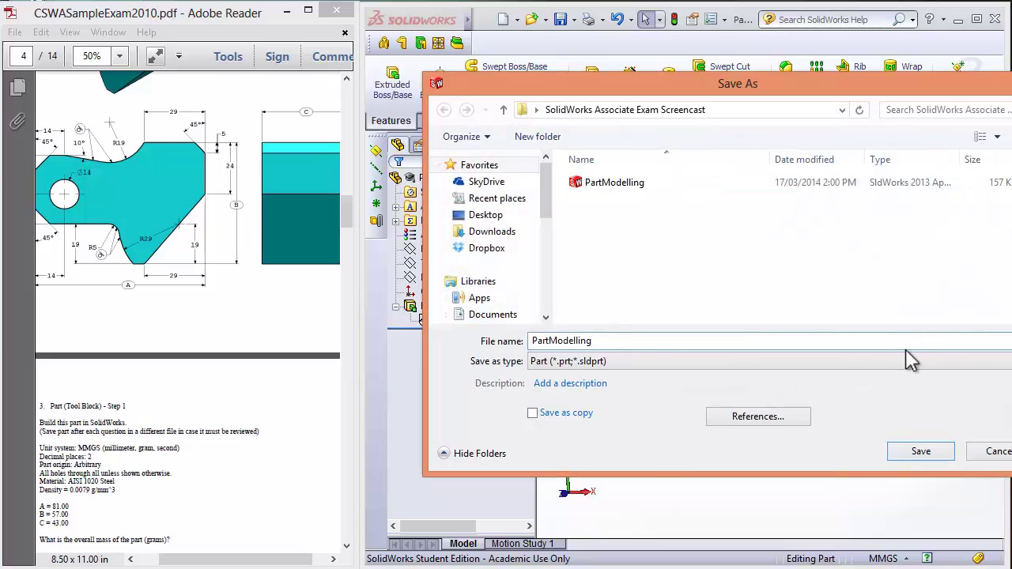
pyautogui.click(996, 455)
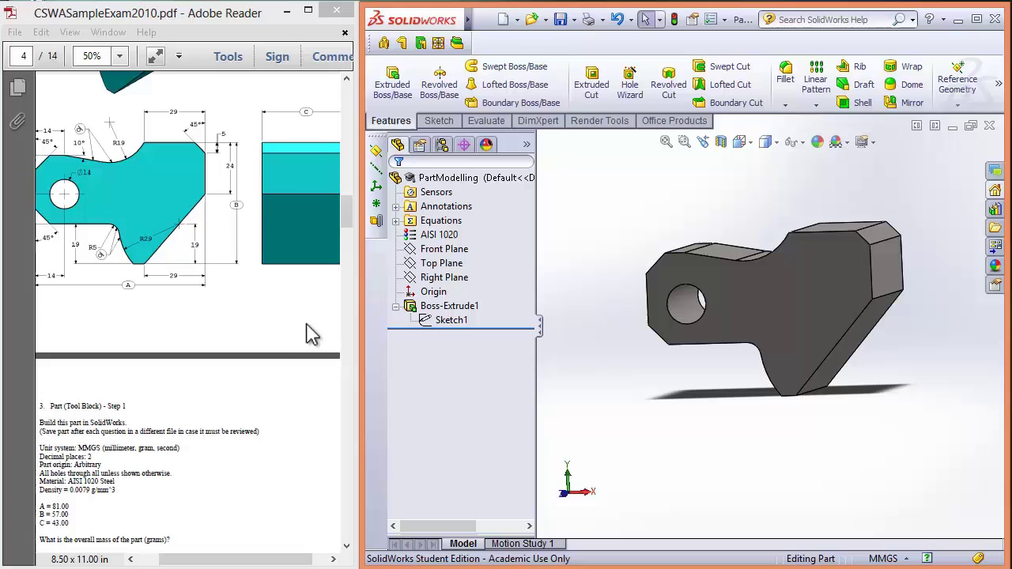
# Examine the Tool Block drawing and the Step 1 requirements in the exam PDF, including the values for A, B and C.
pyautogui.click(279, 323)
pyautogui.scroll(2, 279, 332)
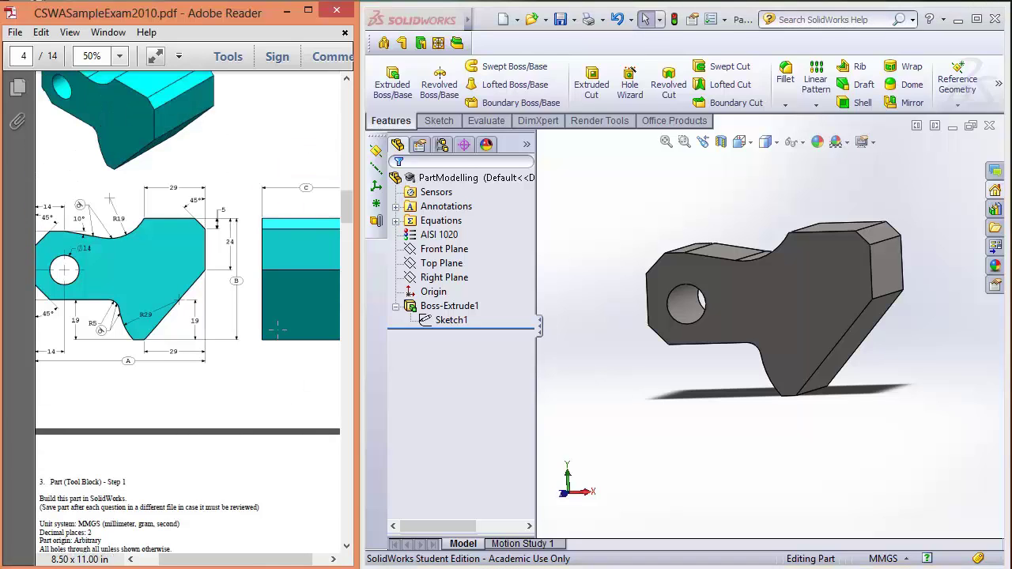
pyautogui.moveTo(268, 560); pyautogui.dragTo(275, 559)
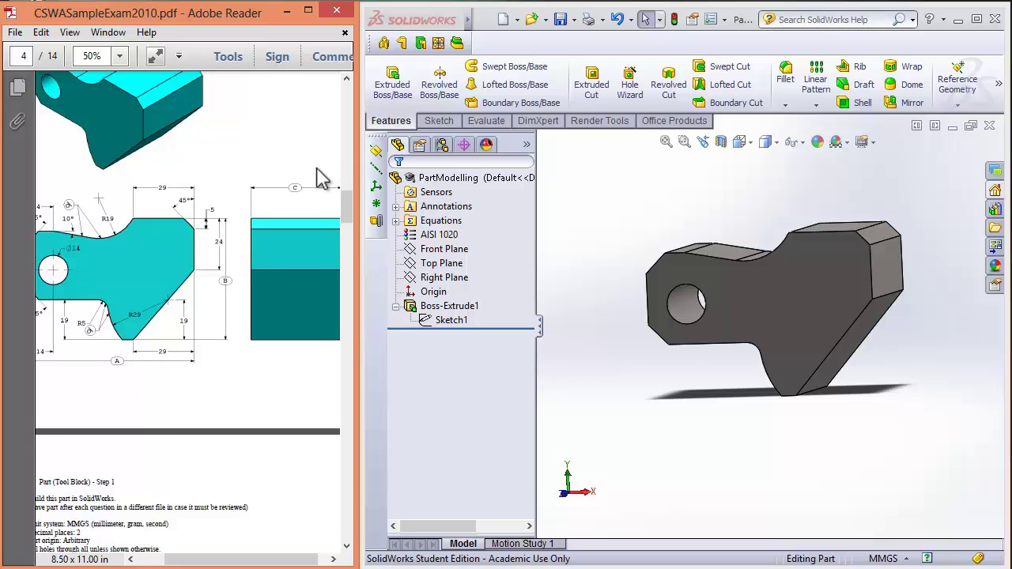
pyautogui.moveTo(259, 559); pyautogui.dragTo(241, 559)
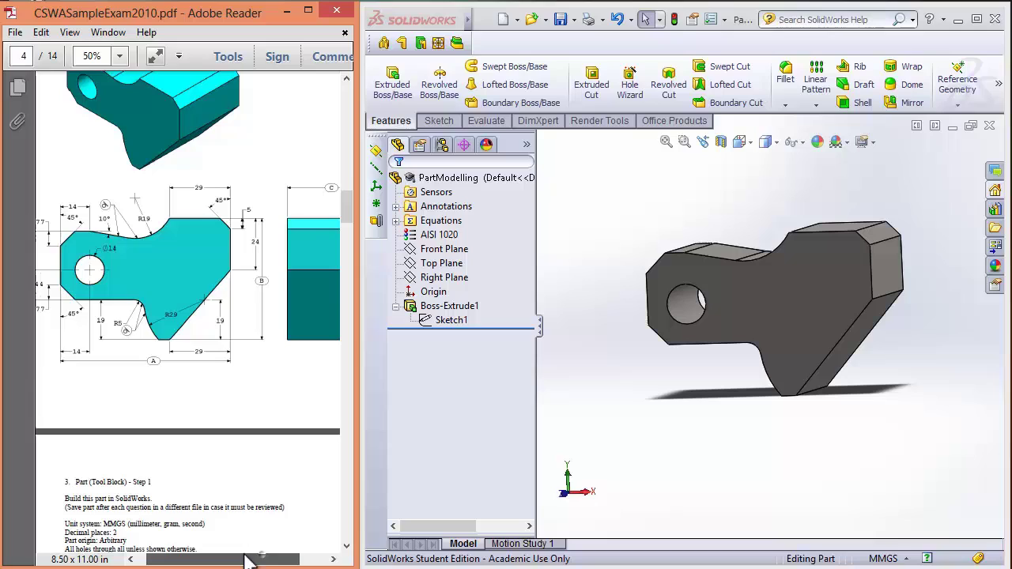
pyautogui.scroll(-2, 247, 488)
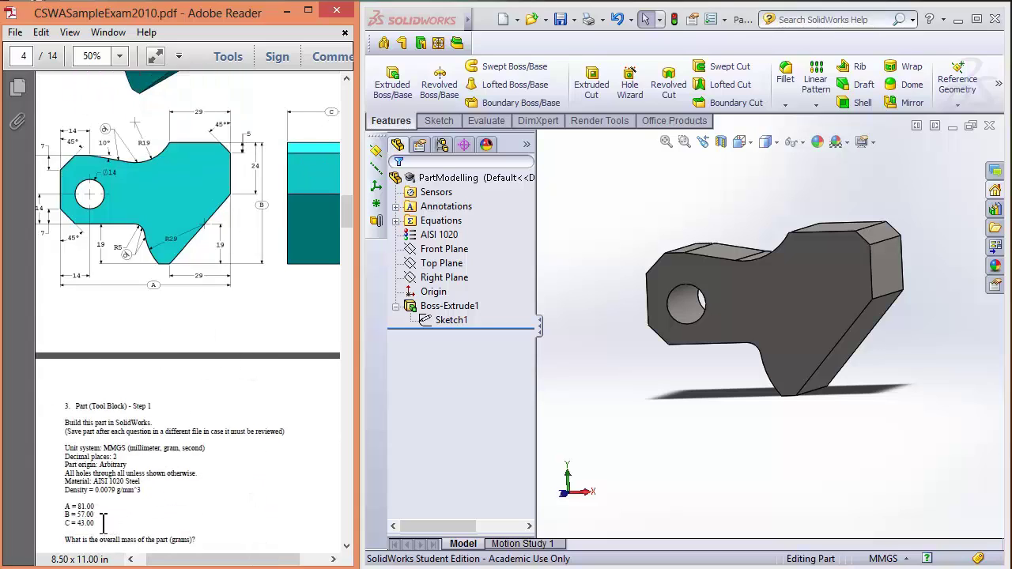
pyautogui.moveTo(64, 503); pyautogui.dragTo(95, 523)
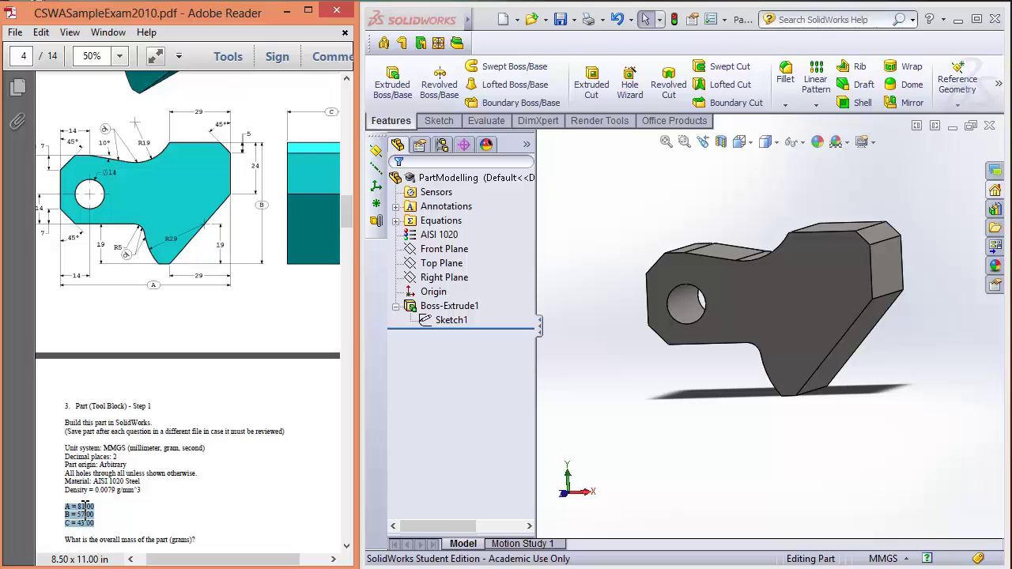
pyautogui.click(166, 523)
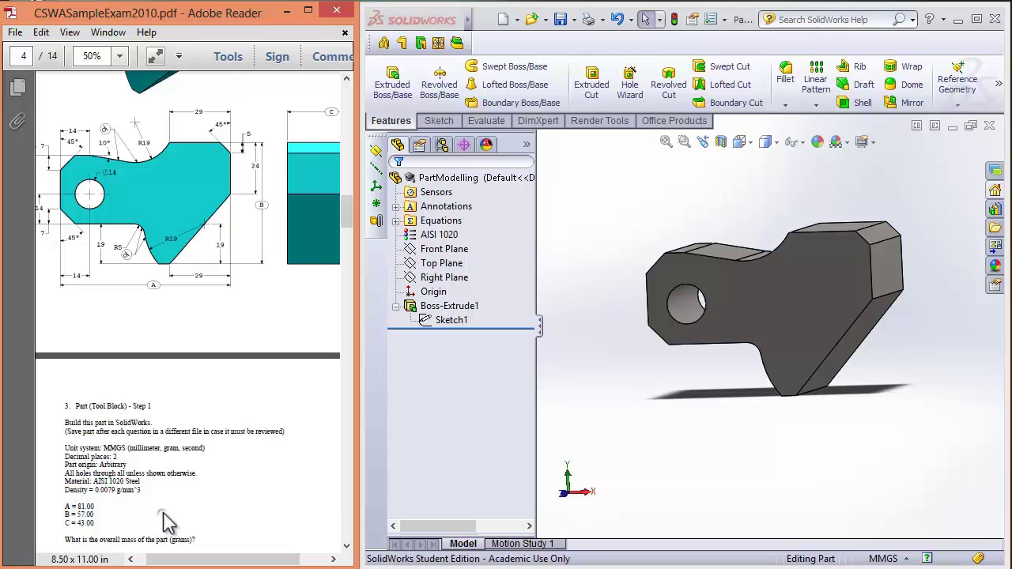
pyautogui.scroll(-2, 170, 524)
pyautogui.scroll(-1, 169, 524)
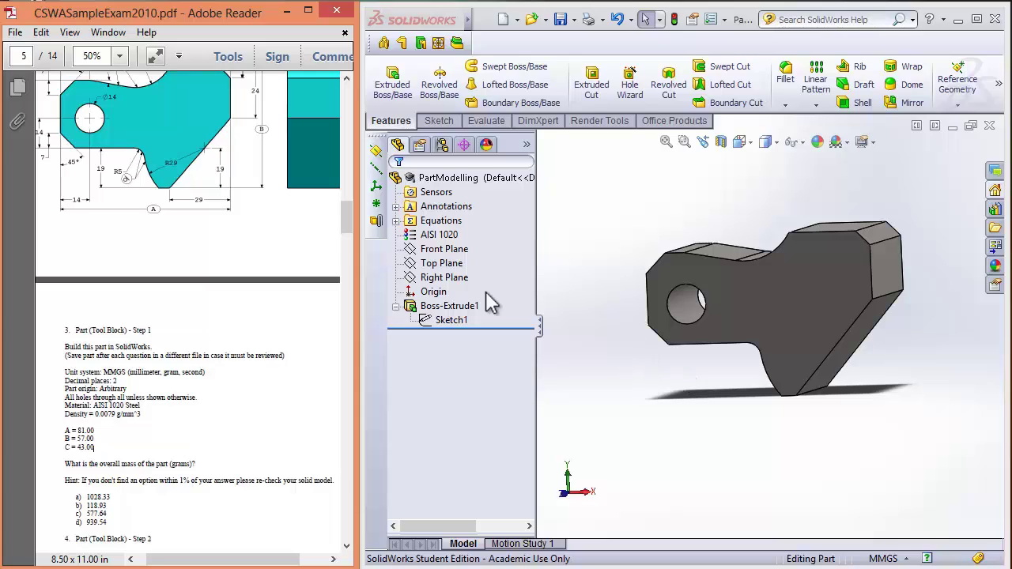
# Open Sketch1 under Boss-Extrude1 for editing.
pyautogui.click(453, 321)
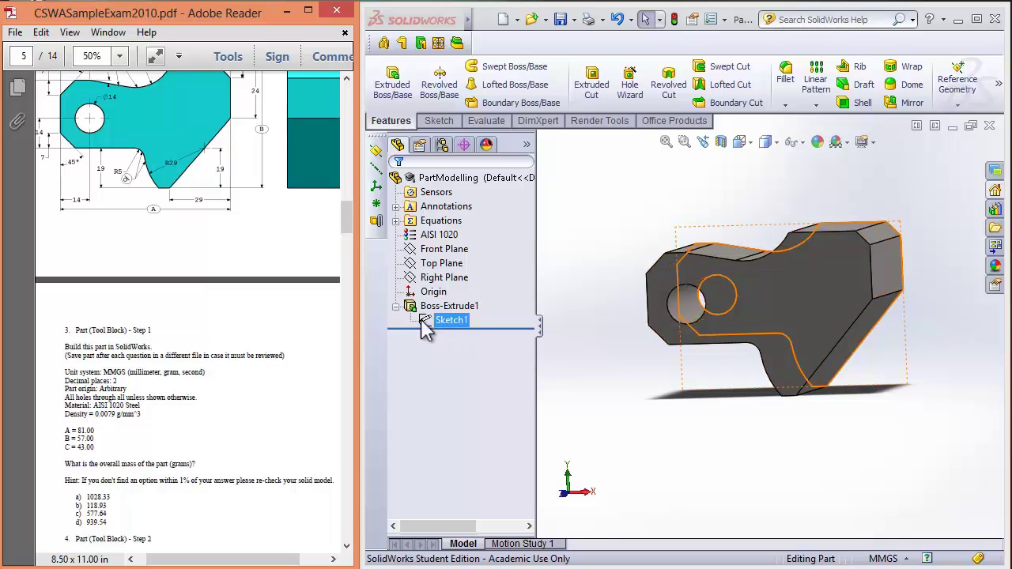
pyautogui.click(431, 342)
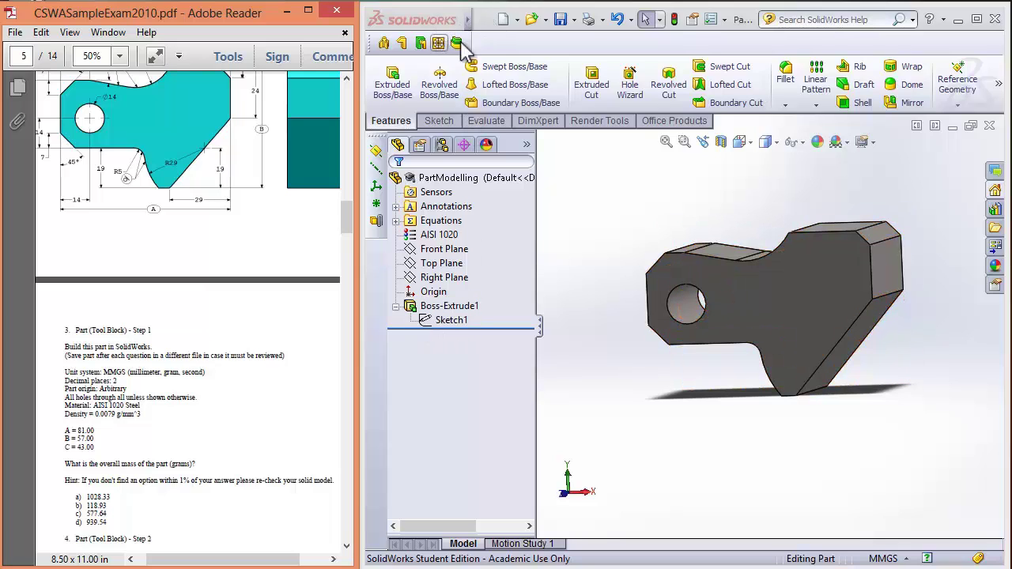
pyautogui.click(463, 324)
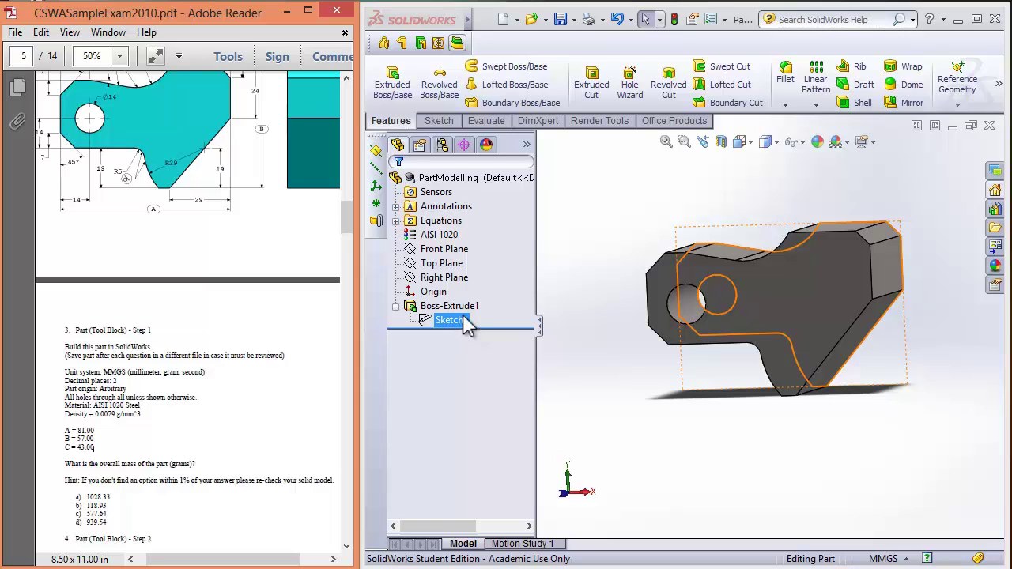
pyautogui.rightClick(452, 321)
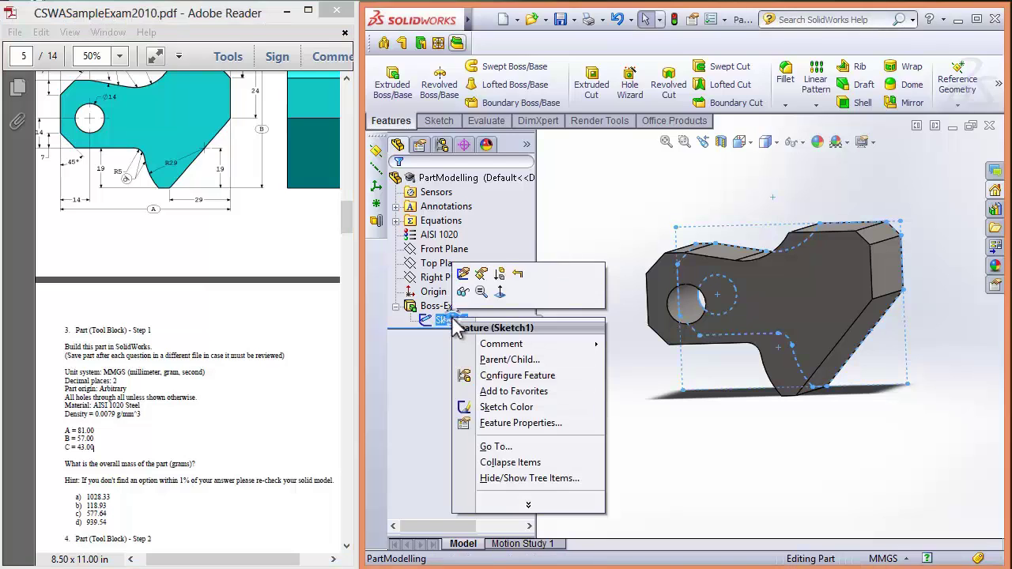
pyautogui.click(463, 275)
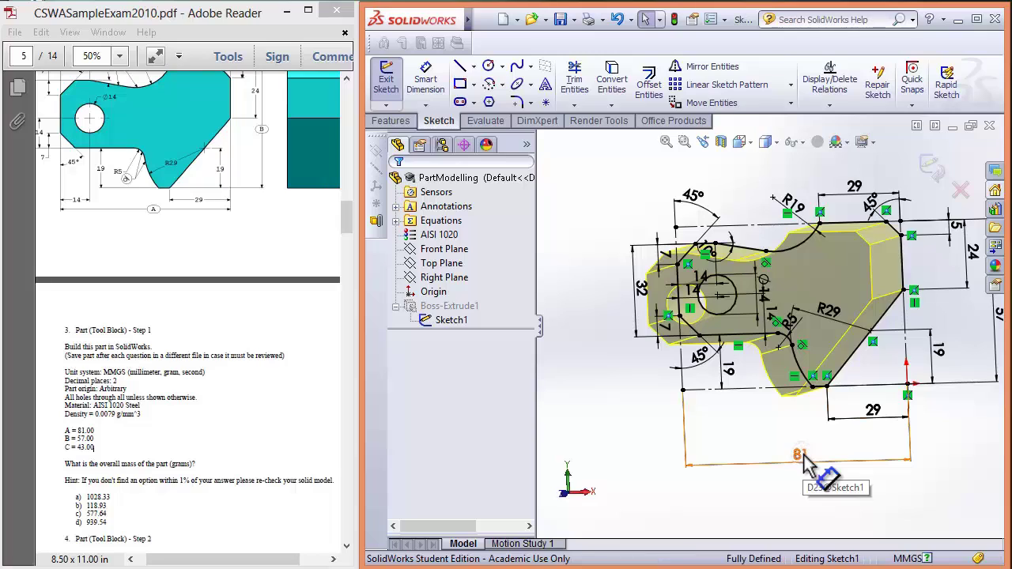
# Link the sketch's overall 81 mm width dimension to a new shared value named A.
pyautogui.click(799, 458)
pyautogui.rightClick(806, 464)
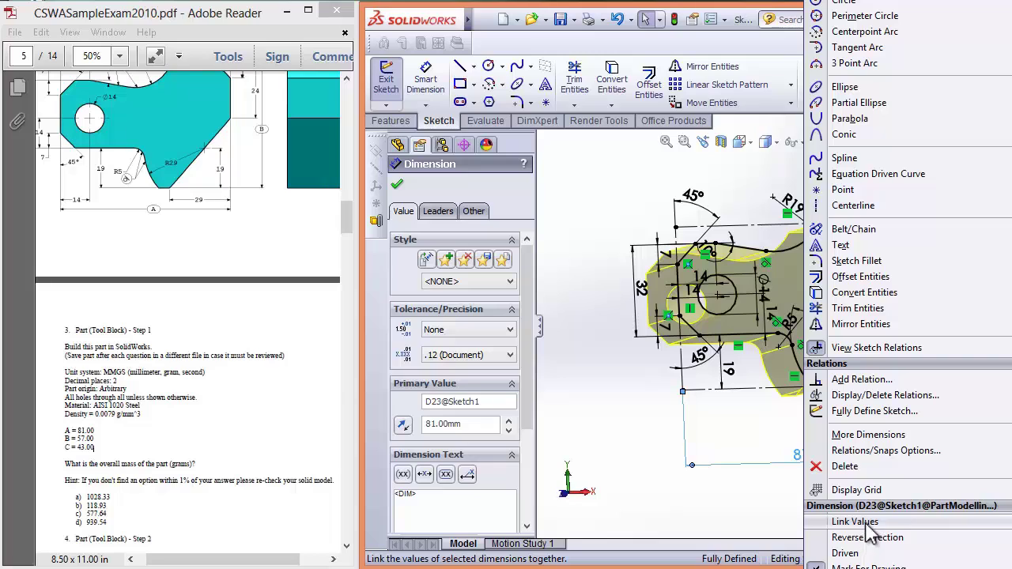
pyautogui.click(866, 524)
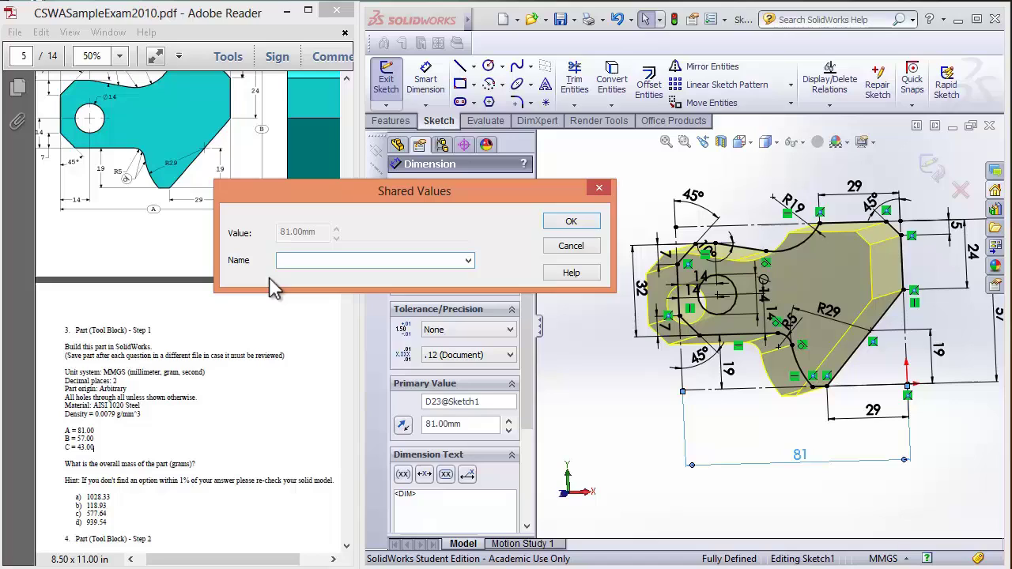
pyautogui.write('A')
pyautogui.press('Return')
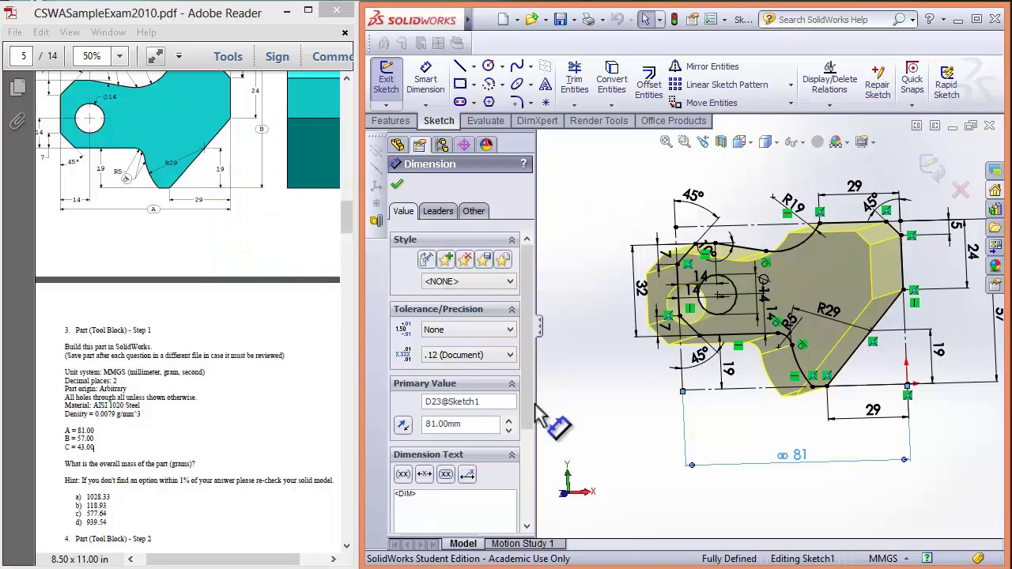
pyautogui.click(775, 506)
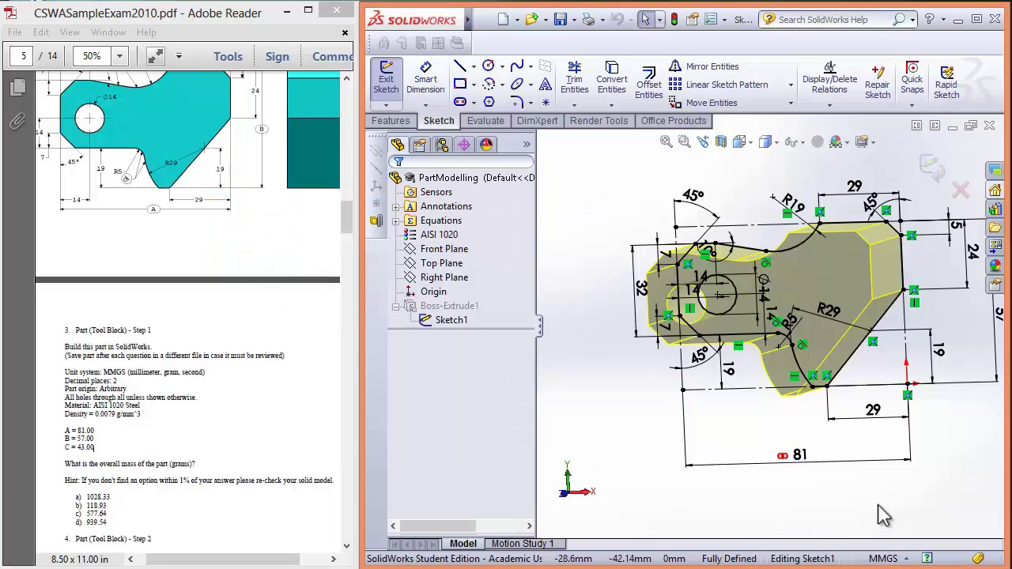
# Link the sketch's overall 57 mm height dimension to a new shared value named B.
pyautogui.press('f')
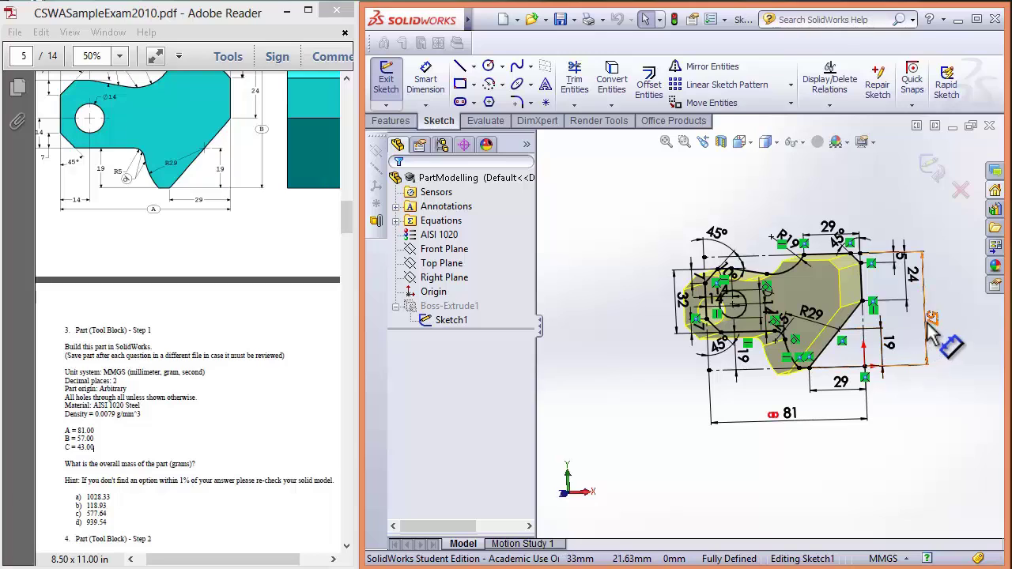
pyautogui.click(930, 325)
pyautogui.rightClick(931, 322)
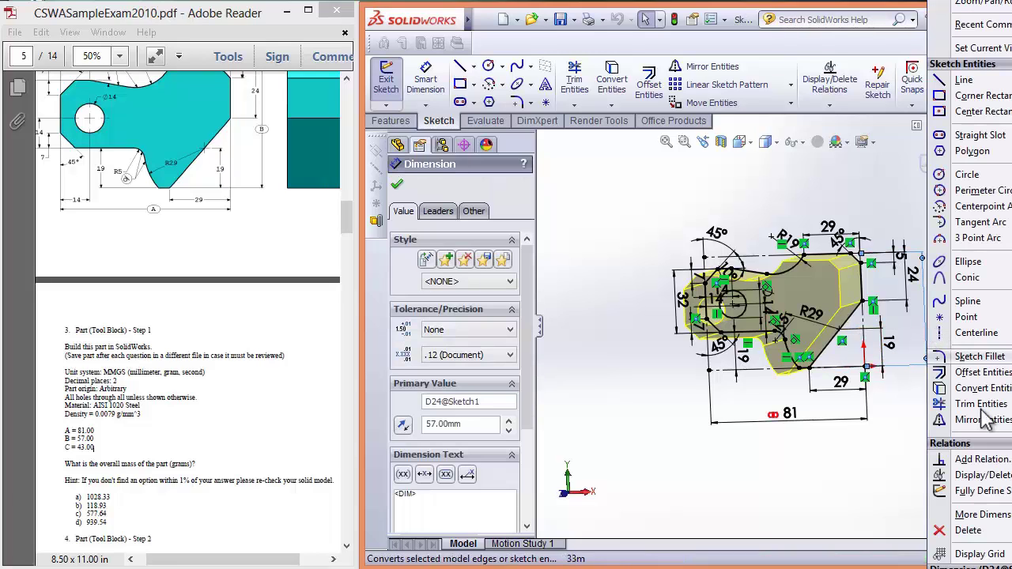
pyautogui.moveTo(973, 564)
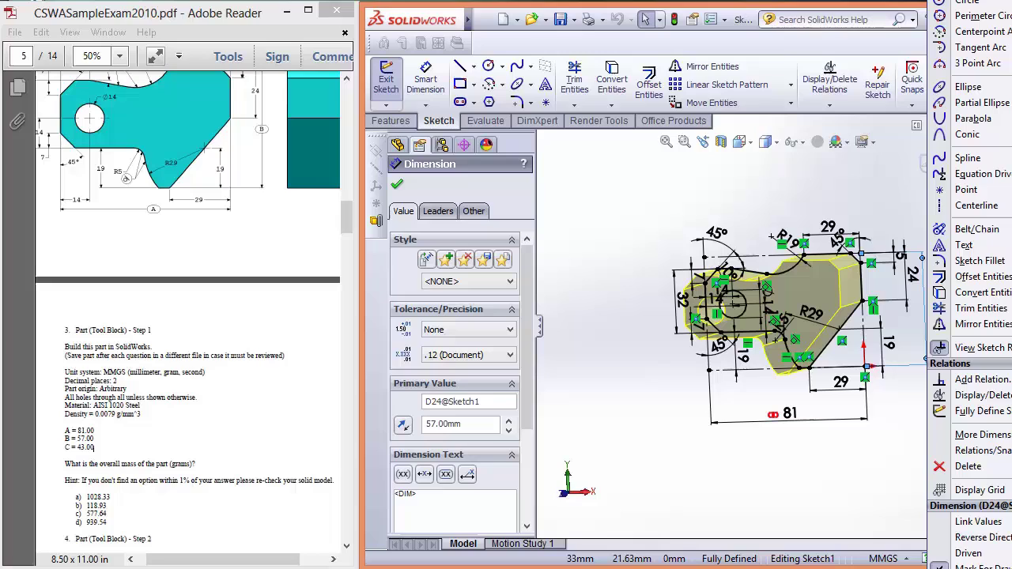
pyautogui.click(1000, 525)
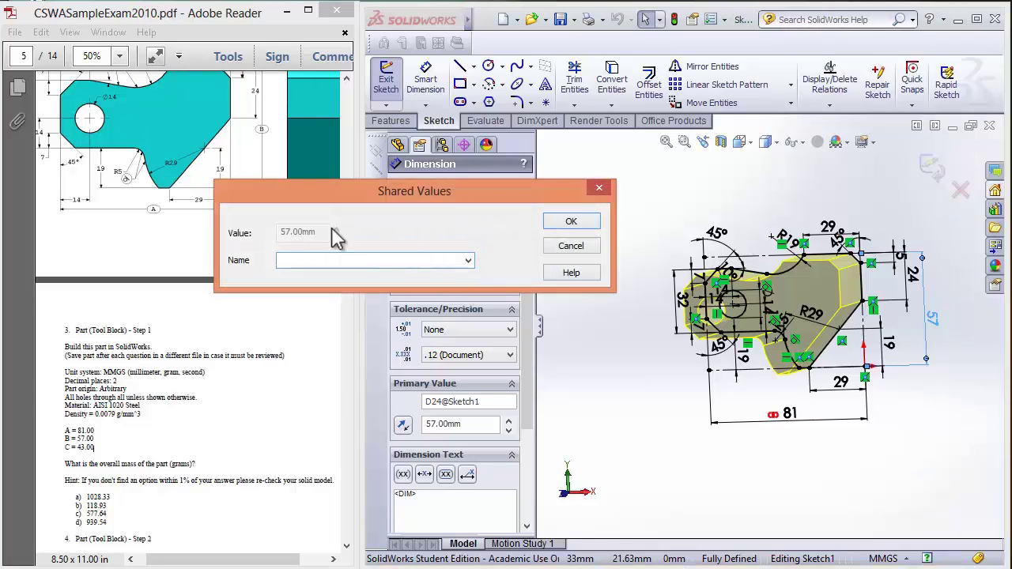
pyautogui.write('B')
pyautogui.press('Return')
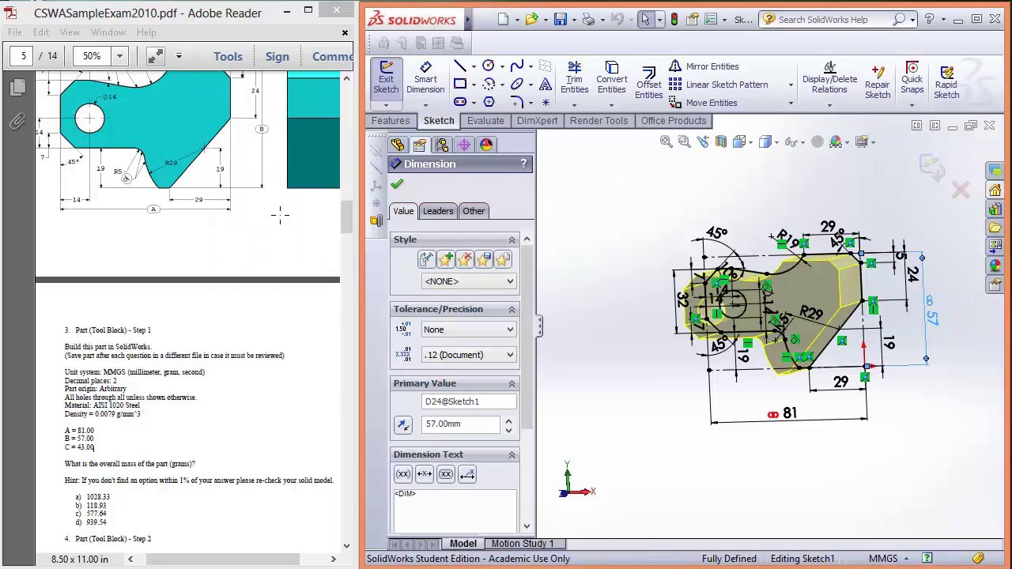
pyautogui.click(636, 419)
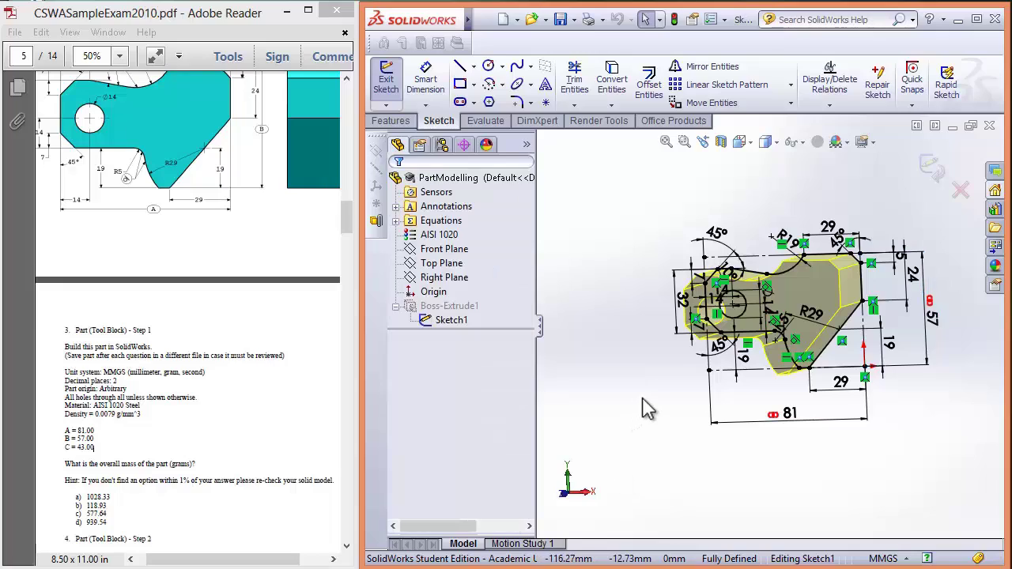
# Orient the model to the Front view and exit Sketch1.
pyautogui.moveTo(724, 389)
pyautogui.mouseDown(button='middle')
pyautogui.moveTo(669, 403)
pyautogui.moveTo(617, 254)
pyautogui.moveTo(743, 251)
pyautogui.moveTo(585, 348)
pyautogui.moveTo(842, 449)
pyautogui.moveTo(822, 415)
pyautogui.moveTo(786, 450)
pyautogui.moveTo(818, 462)
pyautogui.mouseUp(button='middle')
pyautogui.scroll(2, 821, 424)
pyautogui.press('space')
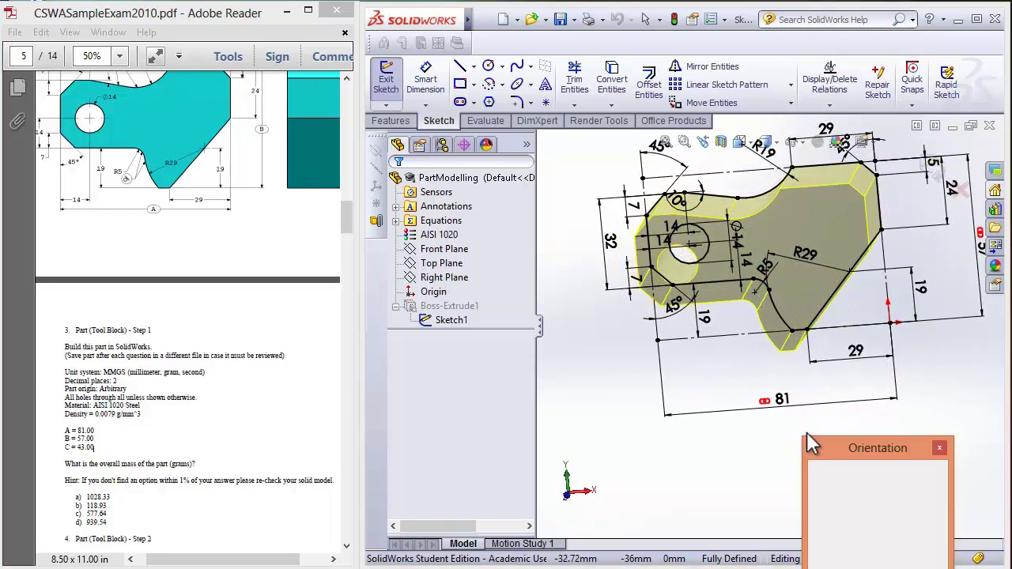
pyautogui.click(825, 428)
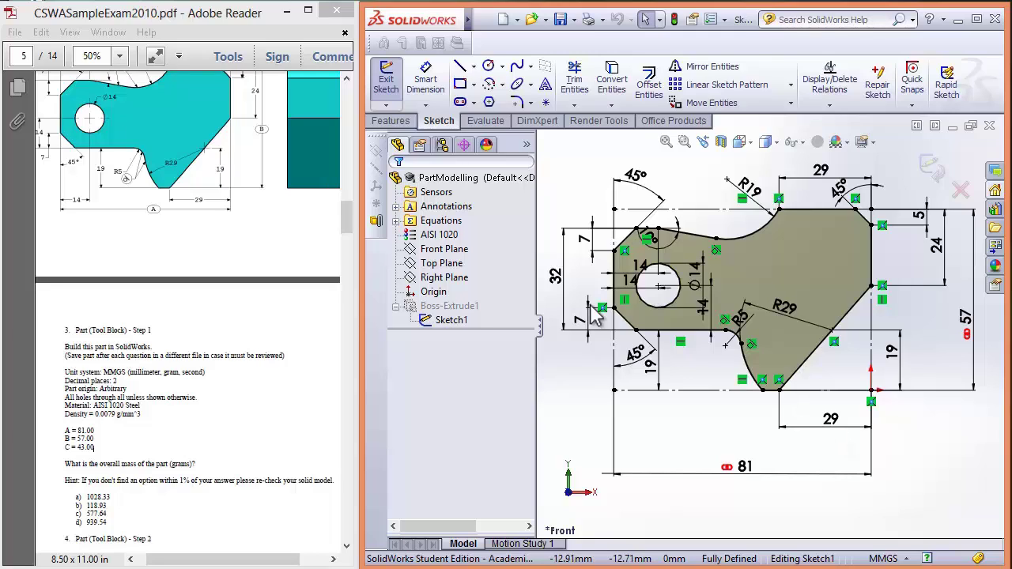
pyautogui.click(387, 80)
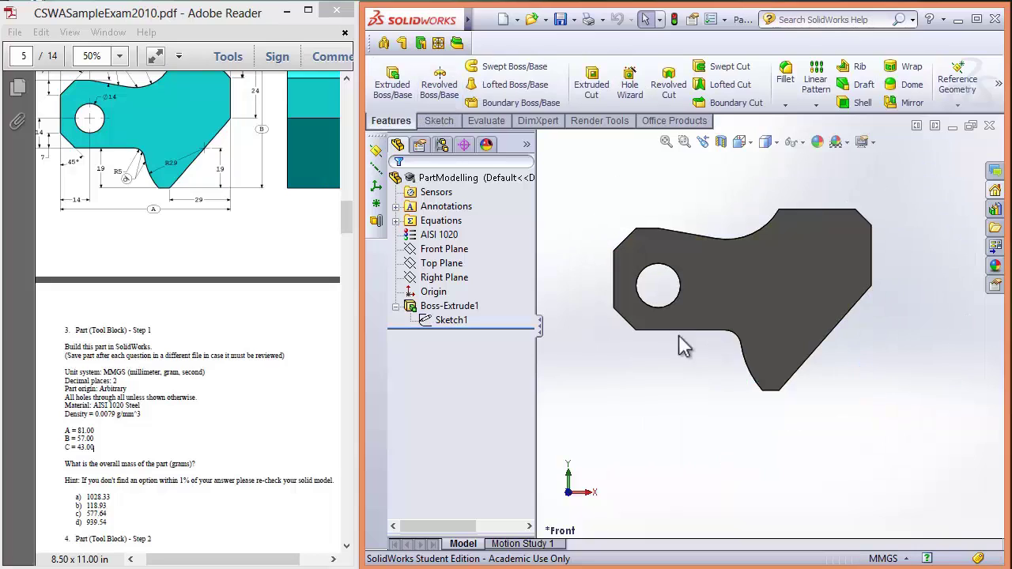
# Examine the Tool Block drawing in the exam PDF to locate the dimension marked C.
pyautogui.click(252, 270)
pyautogui.scroll(3, 252, 270)
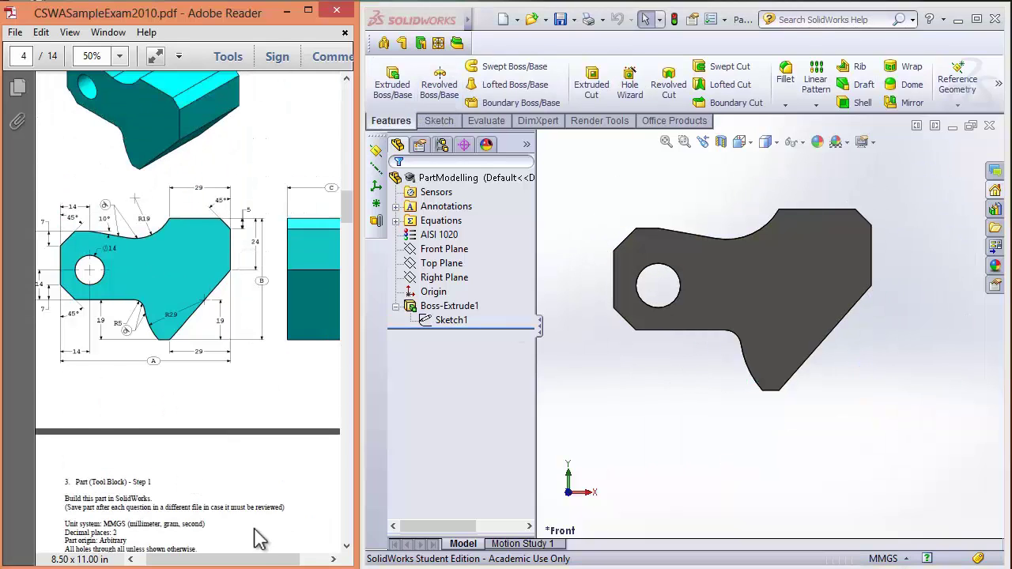
pyautogui.moveTo(271, 557); pyautogui.dragTo(300, 557)
pyautogui.scroll(2, 300, 557)
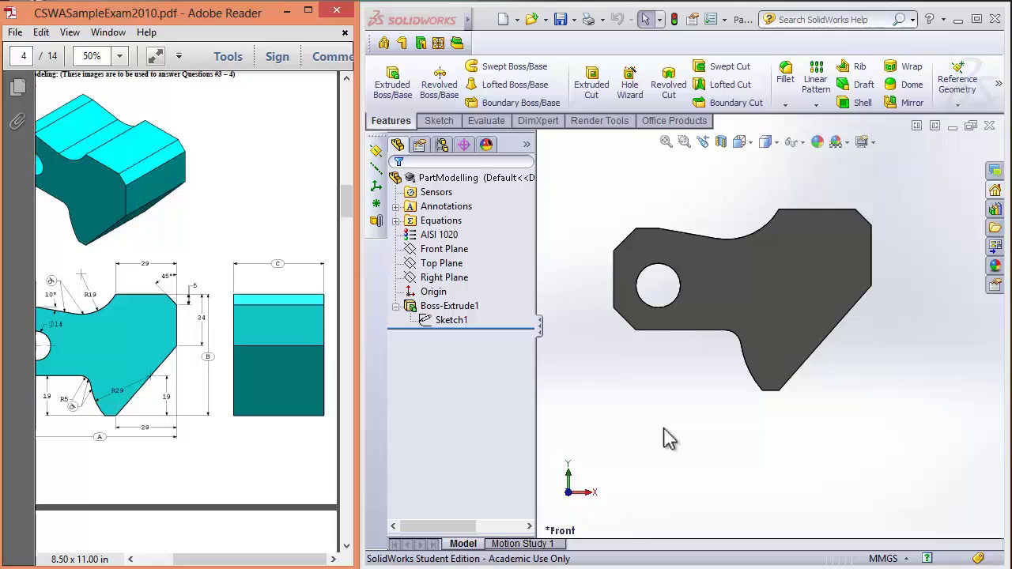
# Link the extrusion depth dimension of Boss-Extrude1 to a new shared value named C.
pyautogui.click(610, 350)
pyautogui.moveTo(609, 350); pyautogui.dragTo(632, 408, button='middle')
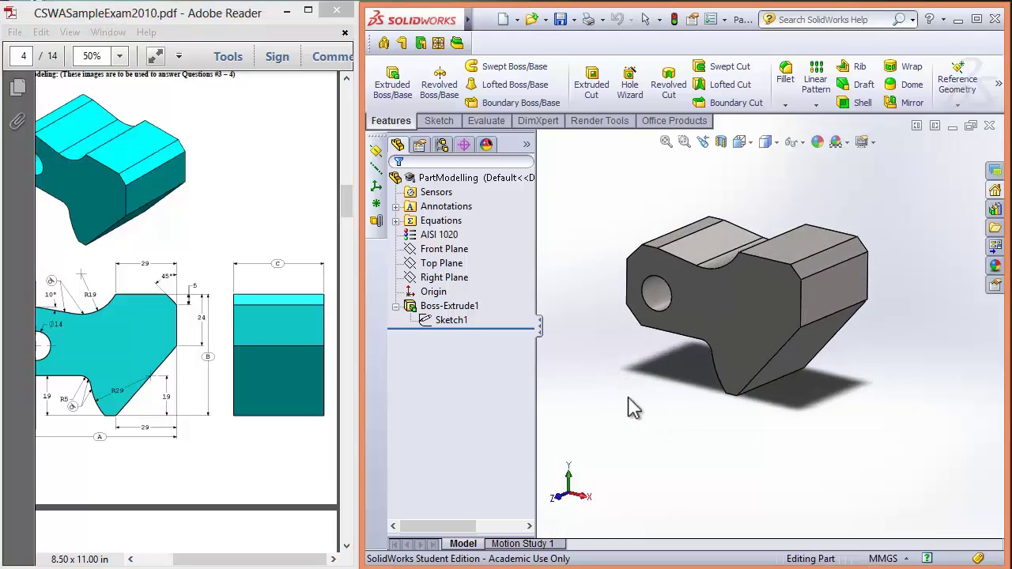
pyautogui.click(465, 308)
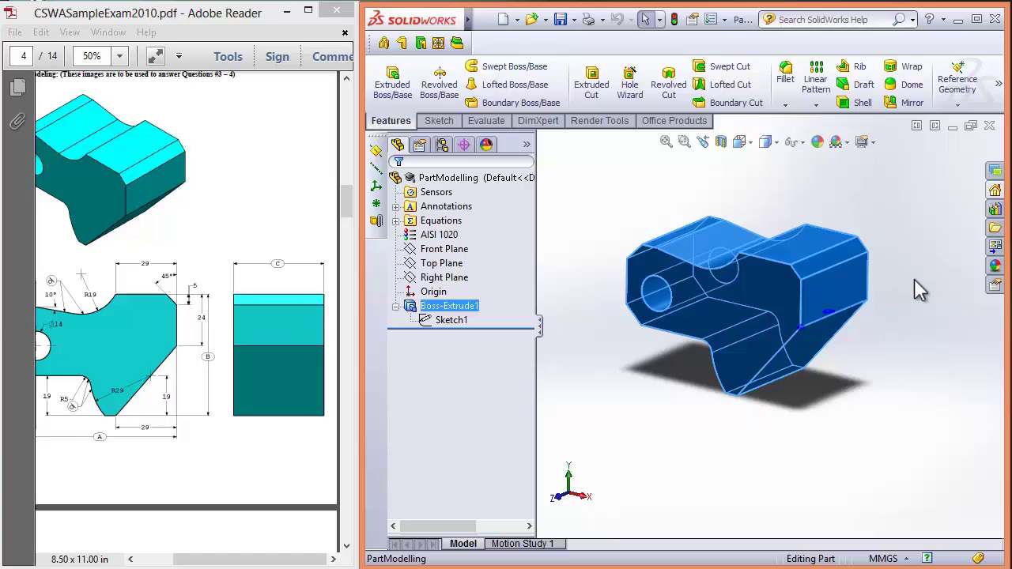
pyautogui.scroll(-3, 885, 332)
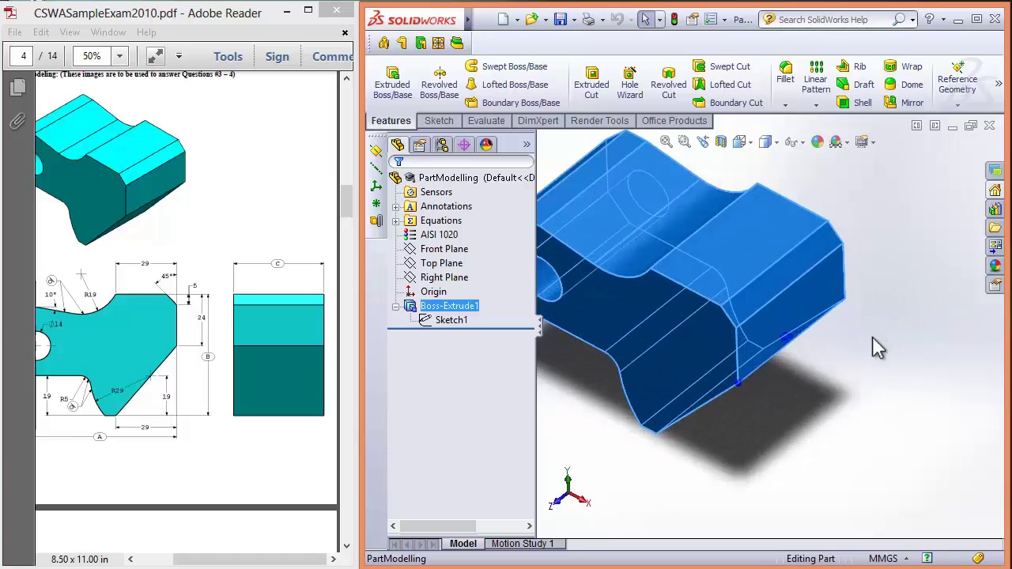
pyautogui.rightClick(787, 338)
pyautogui.click(846, 463)
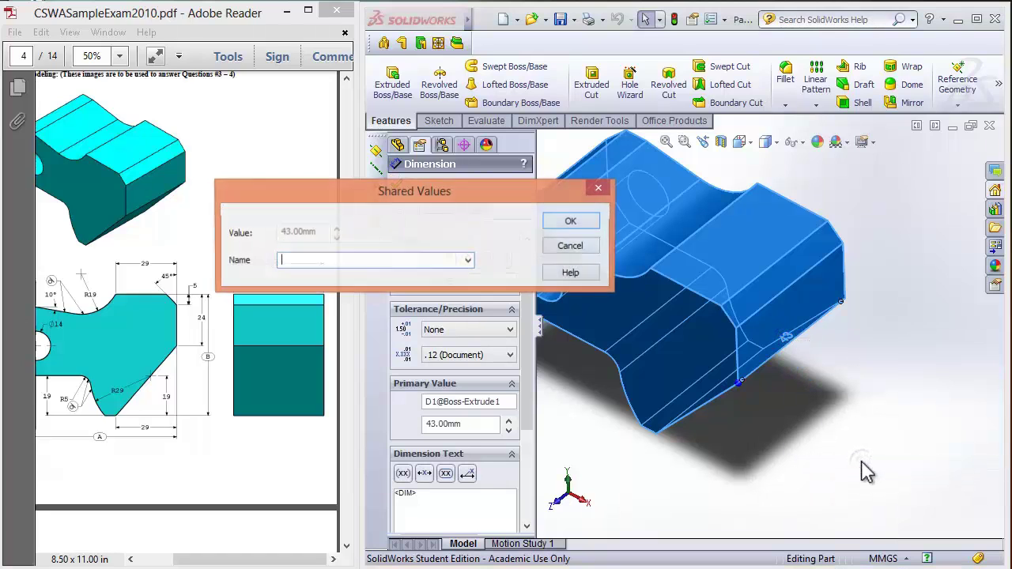
pyautogui.write('C')
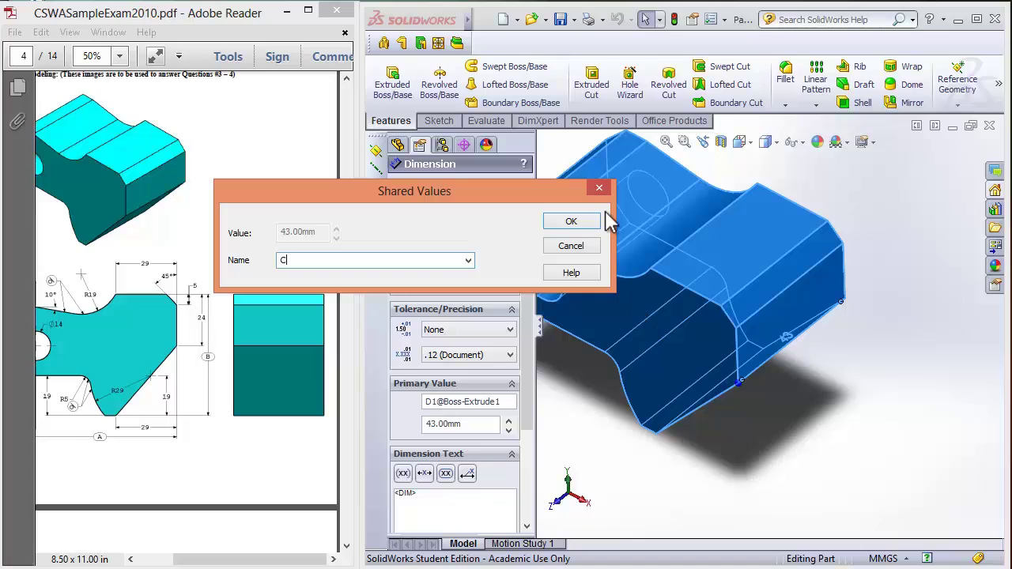
pyautogui.click(590, 222)
pyautogui.press('Escape')
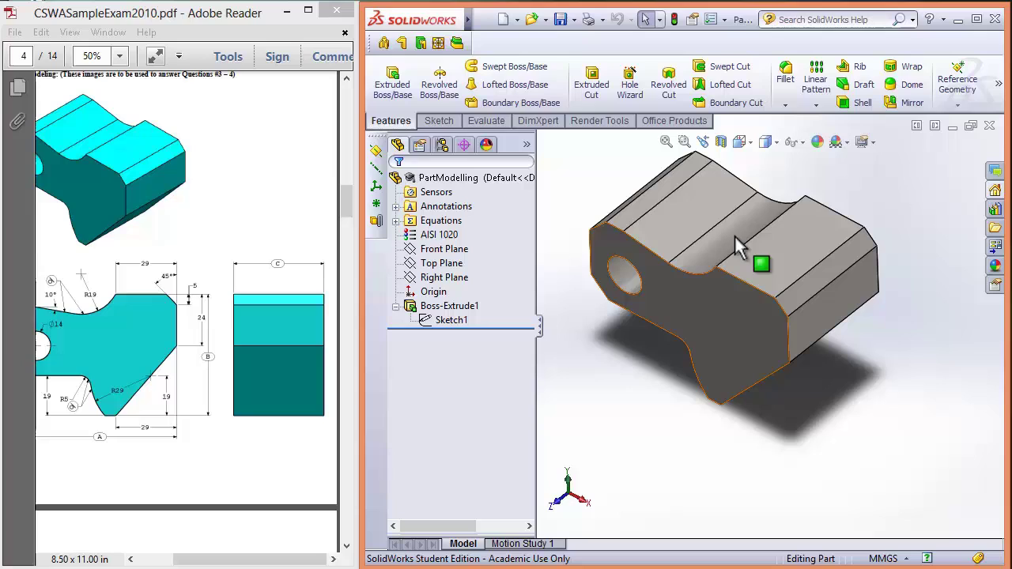
# Show the part in isometric view and insert an auto-created design table that allows model edits to update it.
pyautogui.scroll(-2, 652, 411)
pyautogui.scroll(1, 668, 392)
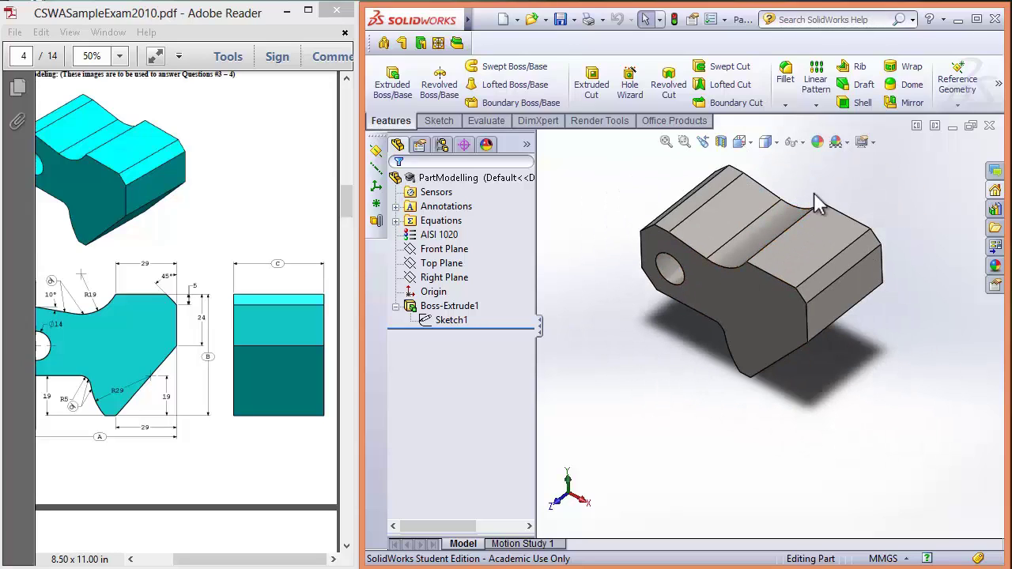
pyautogui.hotkey('ctrl', '7')
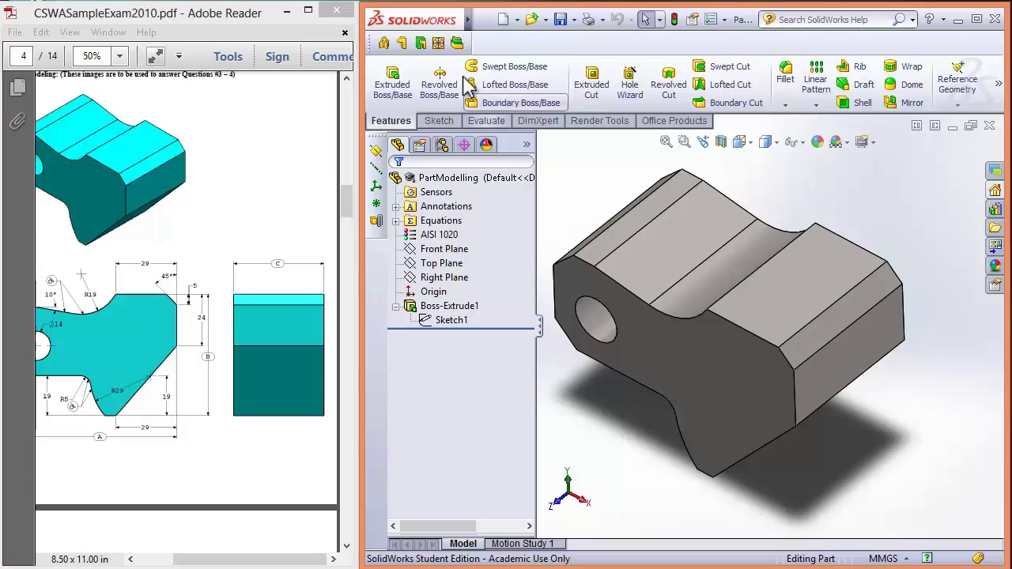
pyautogui.moveTo(430, 28)
pyautogui.click(571, 20)
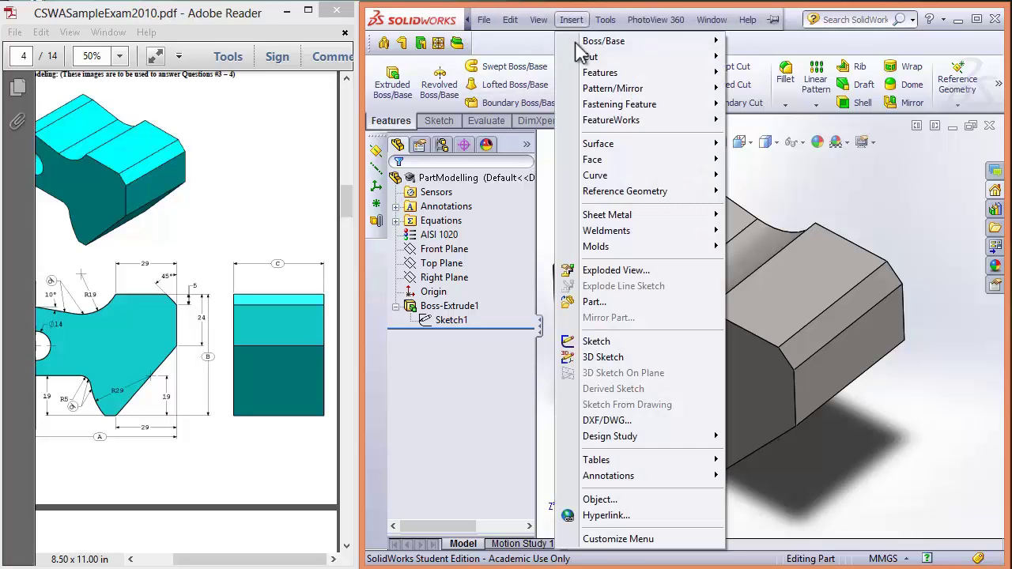
pyautogui.moveTo(654, 447)
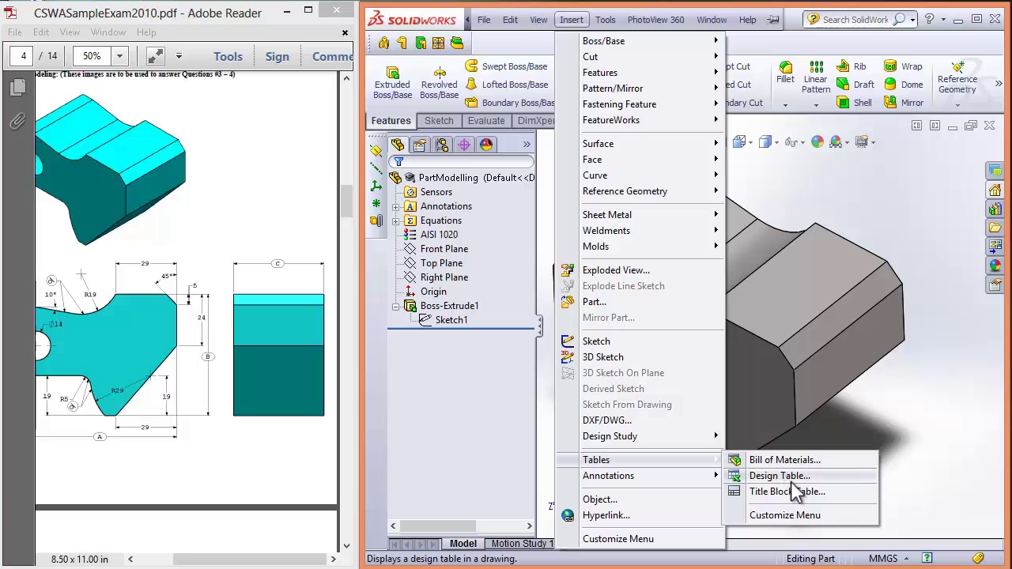
pyautogui.click(790, 477)
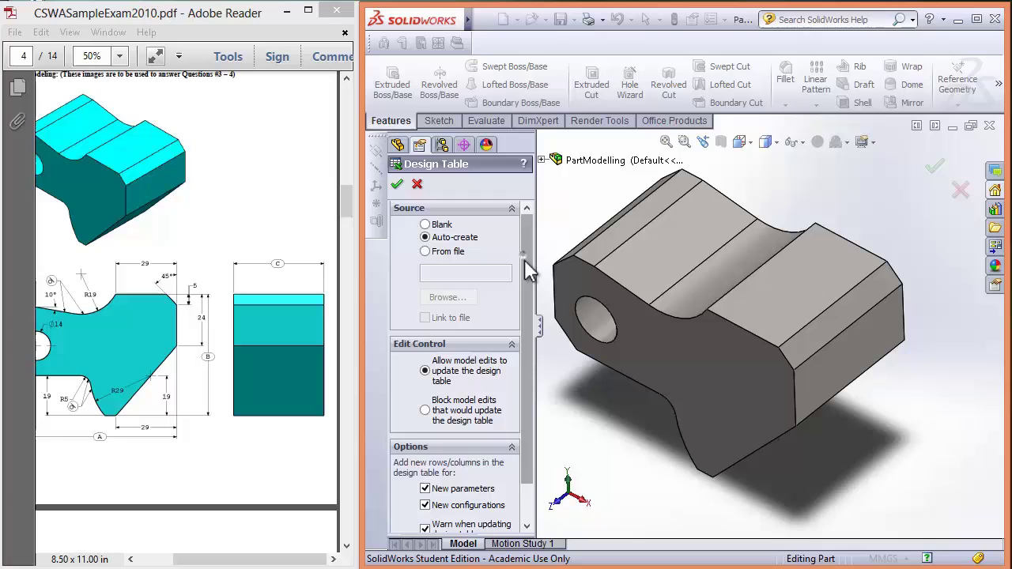
pyautogui.moveTo(526, 267); pyautogui.dragTo(504, 245)
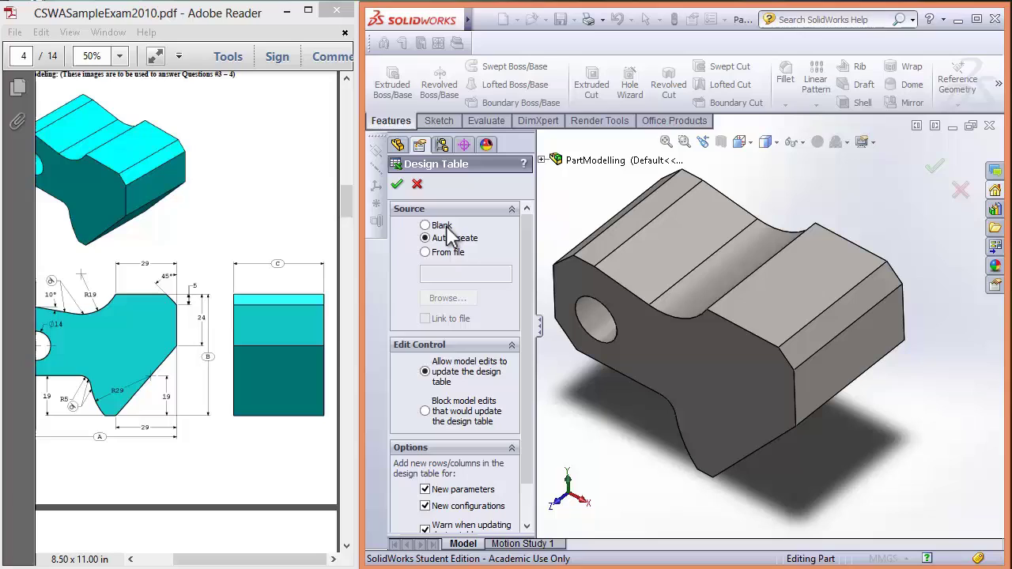
pyautogui.scroll(-2, 535, 368)
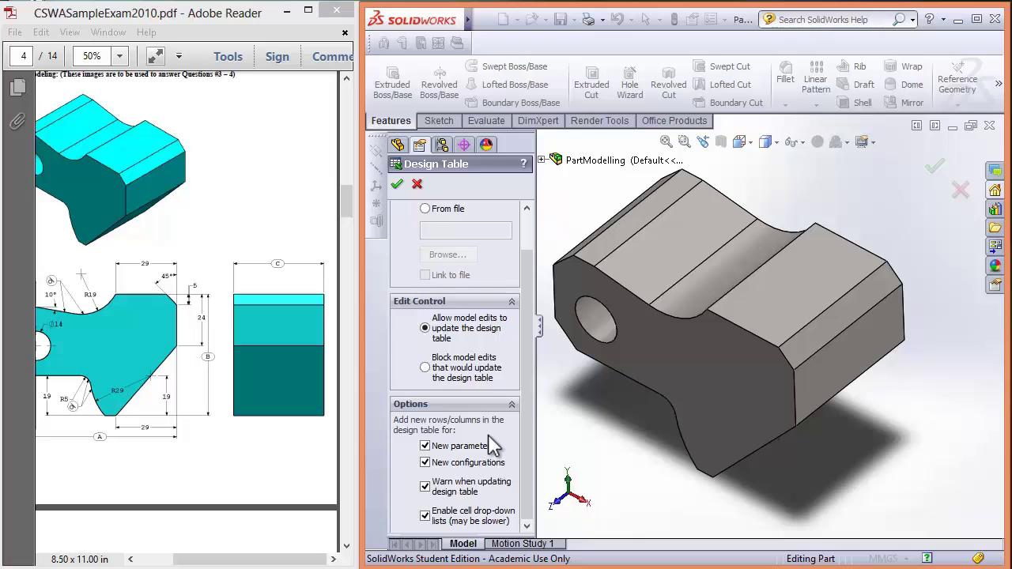
pyautogui.moveTo(526, 414); pyautogui.dragTo(532, 373)
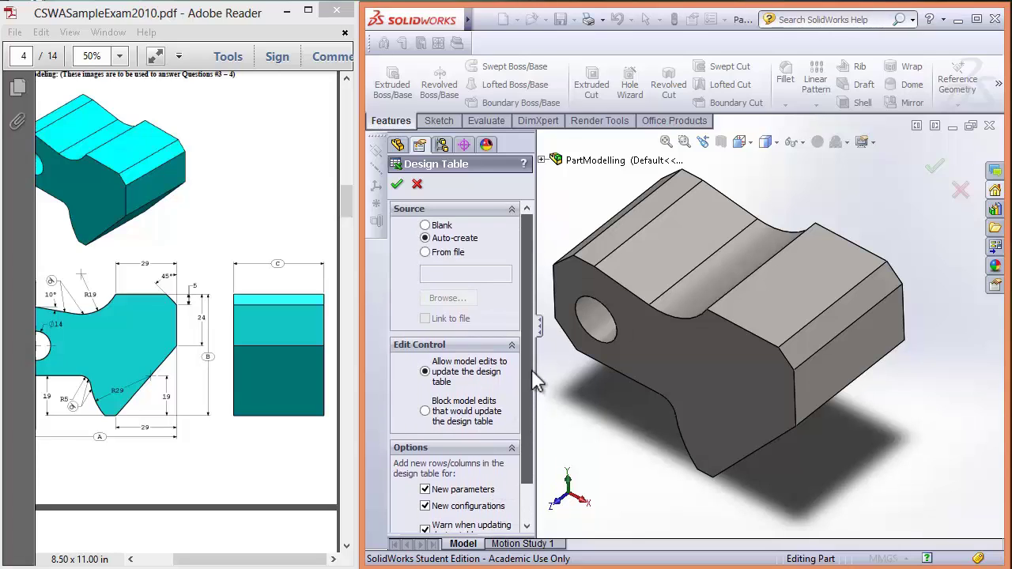
pyautogui.click(396, 184)
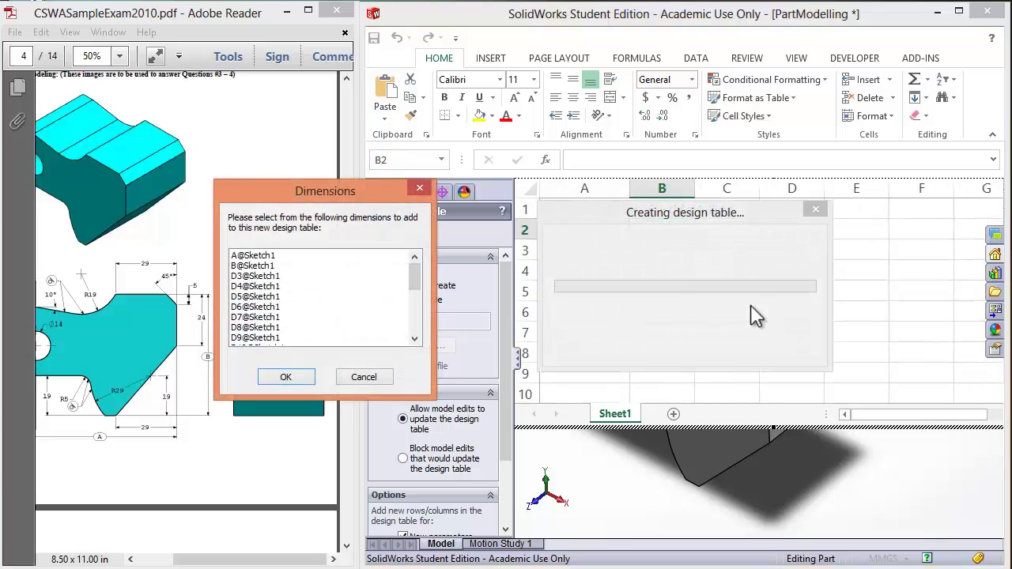
# Add the dimensions A@Sketch1, B@Sketch1 and C@Boss-Extrude1 to the new design table.
pyautogui.moveTo(411, 271)
pyautogui.mouseDown()
pyautogui.moveTo(419, 342)
pyautogui.moveTo(406, 253)
pyautogui.moveTo(411, 327)
pyautogui.moveTo(417, 266)
pyautogui.mouseUp()
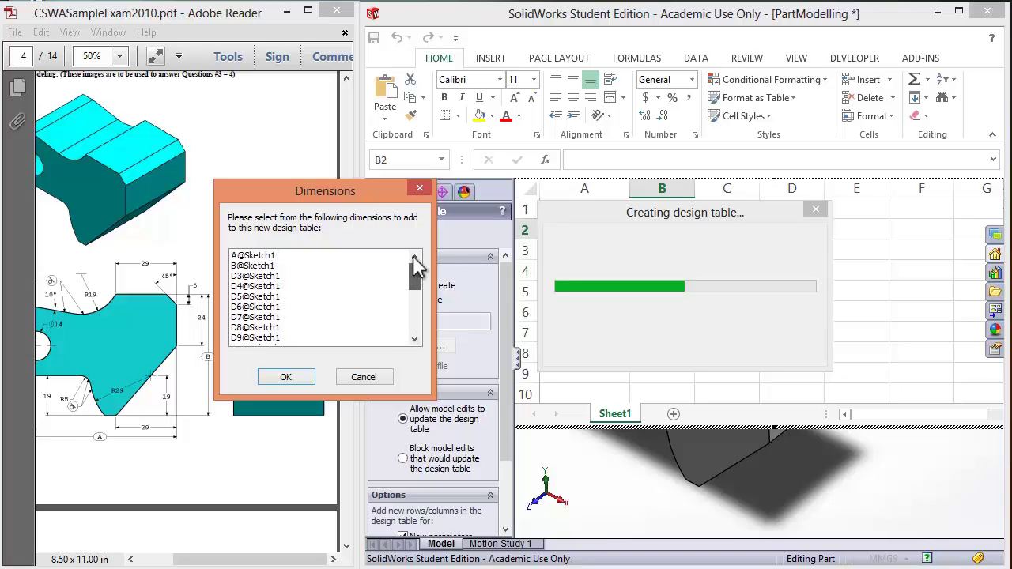
pyautogui.click(259, 256)
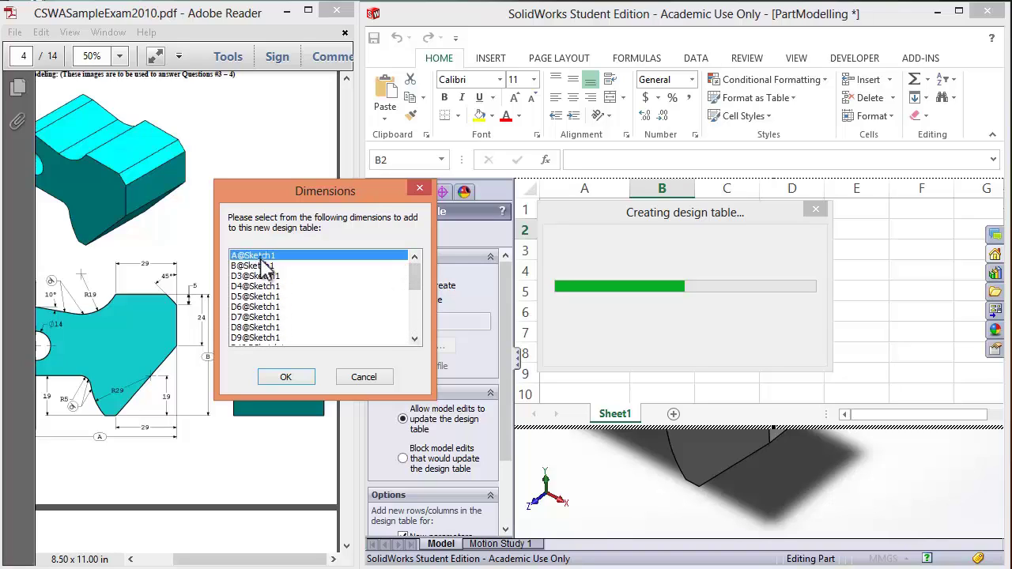
pyautogui.click(265, 265)
pyautogui.click(264, 255)
pyautogui.keyDown('shift'); pyautogui.click(265, 266); pyautogui.keyUp('shift')
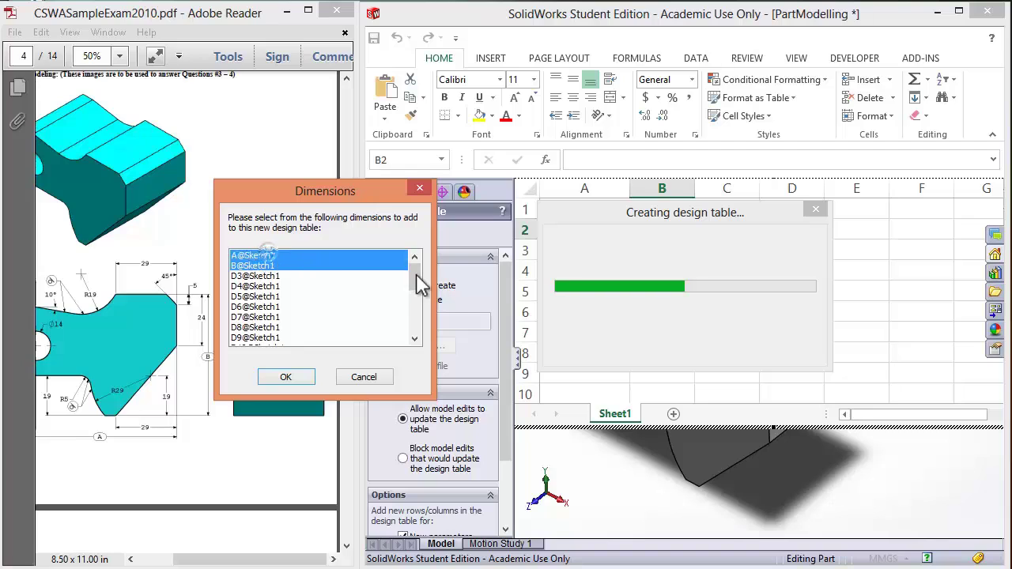
pyautogui.moveTo(416, 282)
pyautogui.mouseDown()
pyautogui.moveTo(423, 336)
pyautogui.moveTo(323, 343)
pyautogui.mouseUp()
pyautogui.click(304, 337)
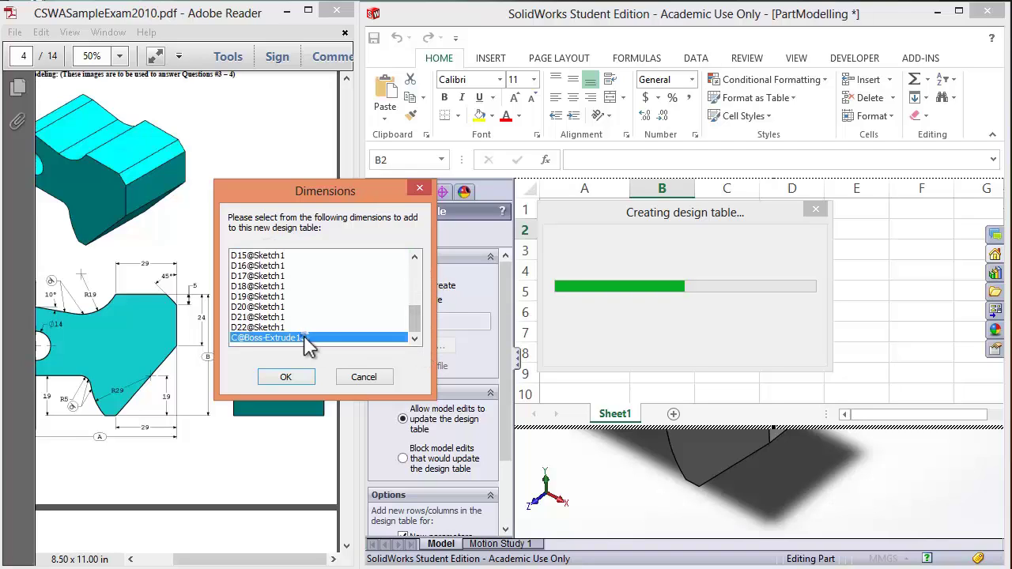
pyautogui.click(289, 377)
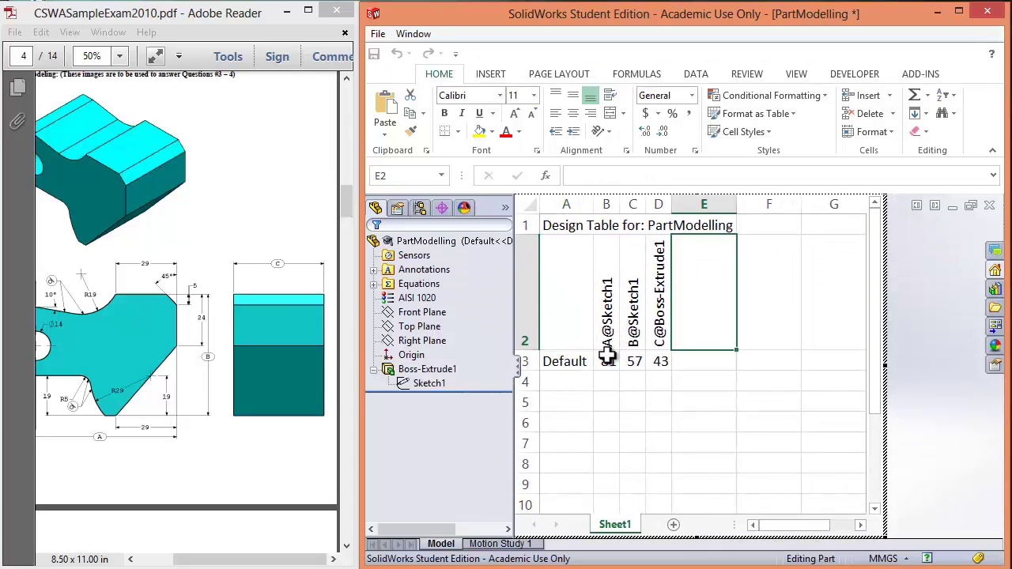
# Rename the Default configuration row in the design table to Q3 and add a new row named Q4 below it.
pyautogui.click(589, 365)
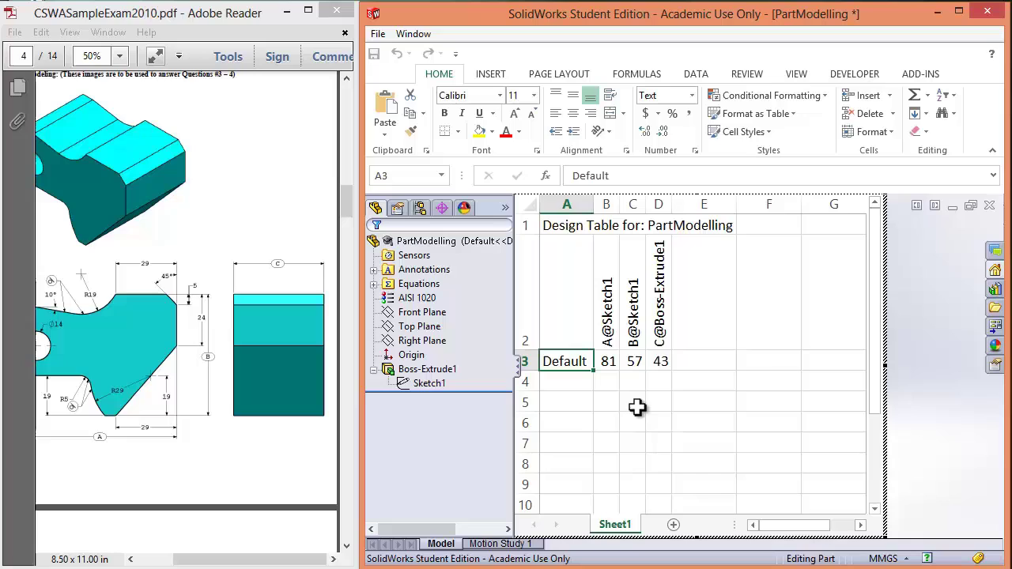
pyautogui.doubleClick(581, 364)
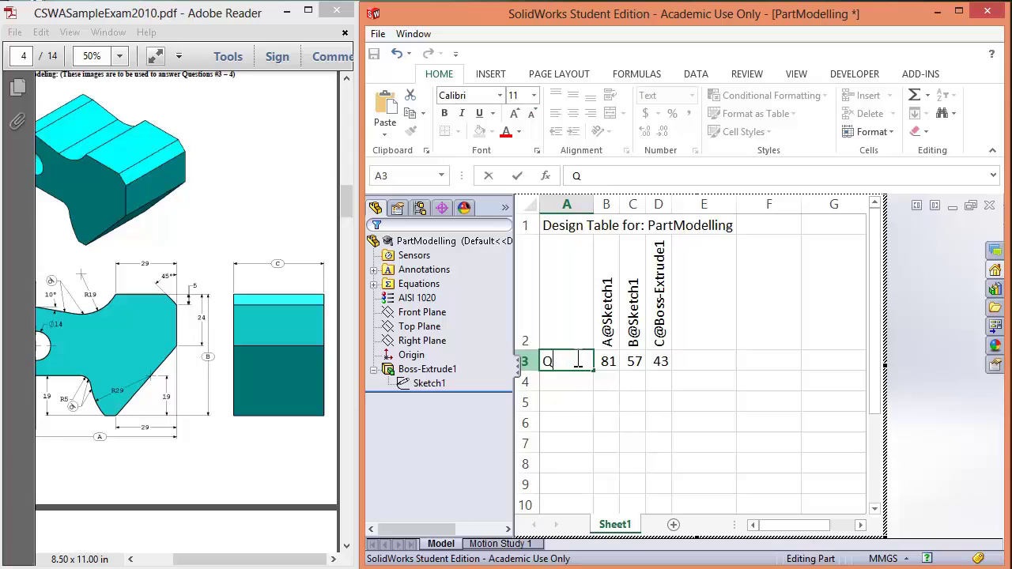
pyautogui.press('Return')
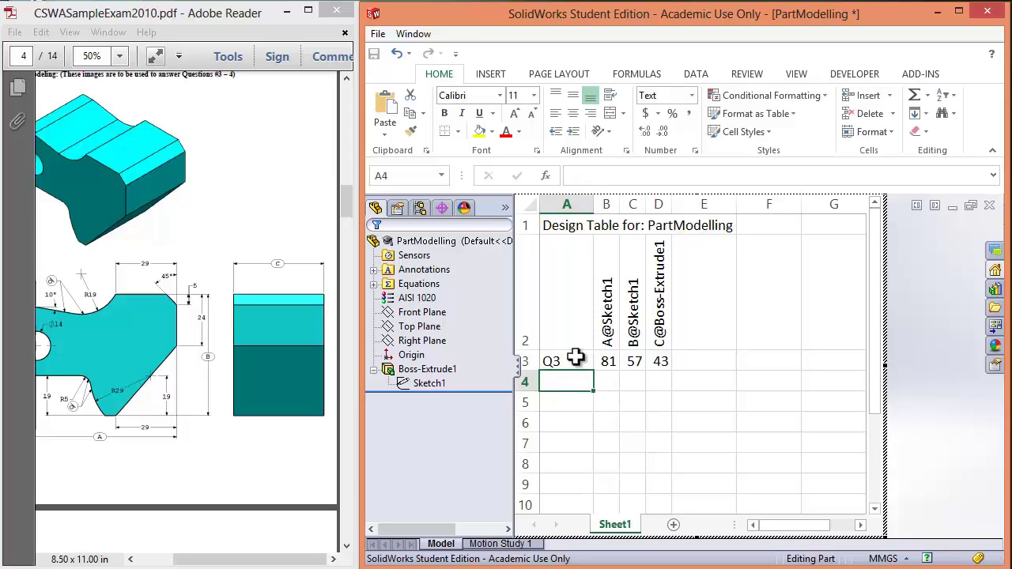
pyautogui.write('Q3')
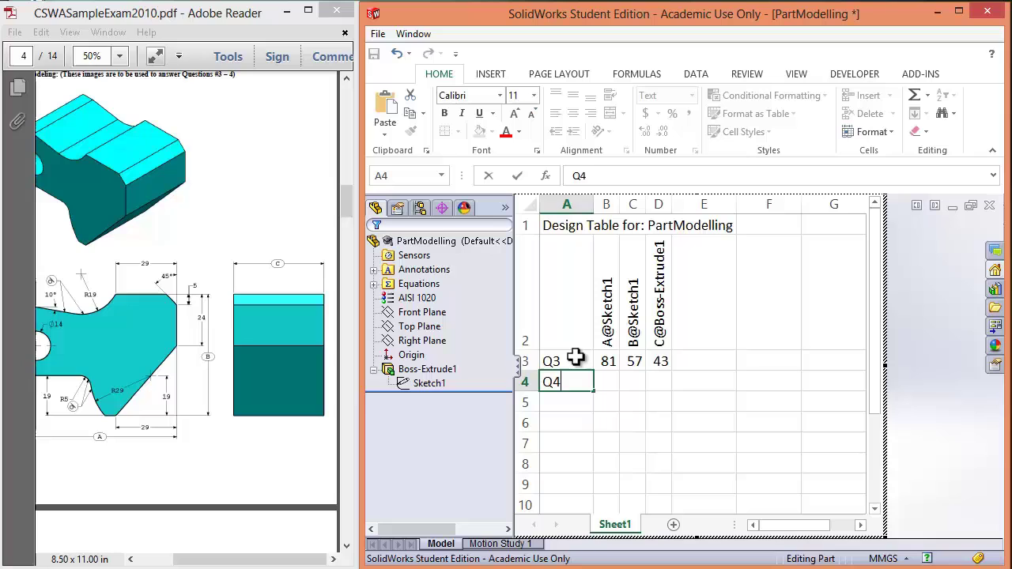
pyautogui.press('Tab')
# Look up the Tool Block Step 2 parameters in the exam PDF and enter A 84, B 59 and C 45 in the Q4 row.
pyautogui.click(253, 501)
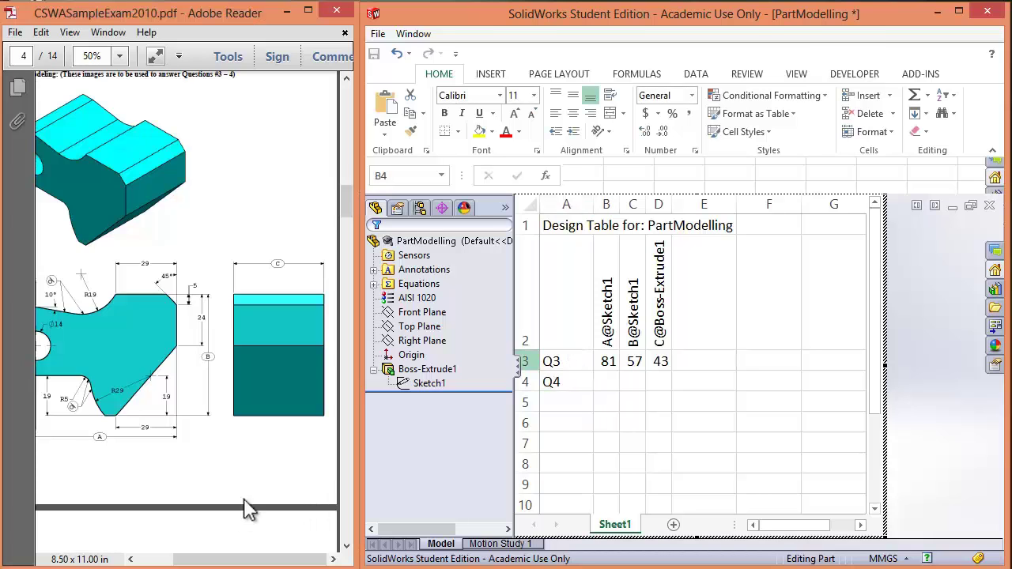
pyautogui.scroll(-3, 226, 512)
pyautogui.scroll(-6, 226, 512)
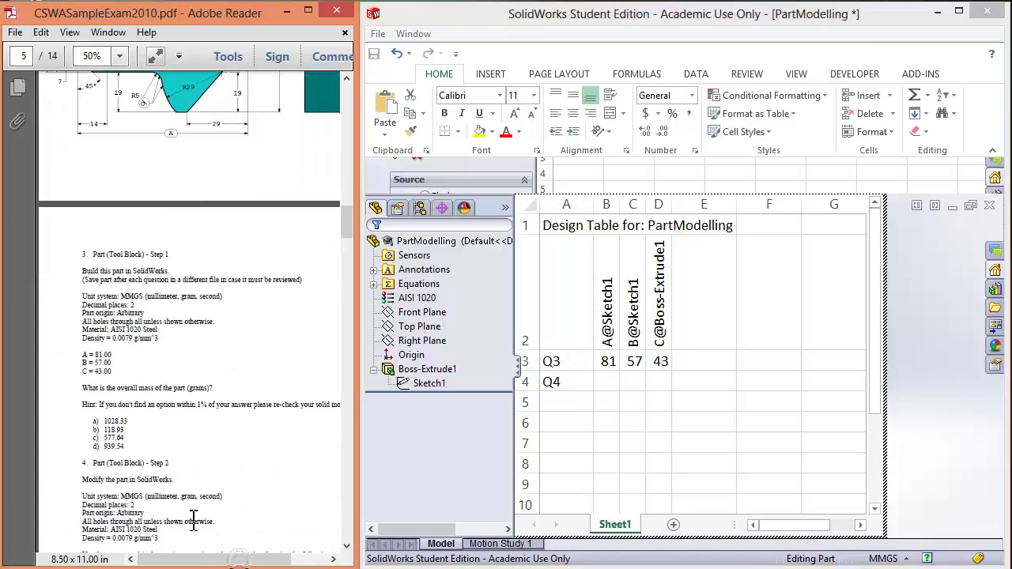
pyautogui.keyDown('ctrl'); pyautogui.scroll(1, 182, 490); pyautogui.keyUp('ctrl')
pyautogui.scroll(-3, 182, 502)
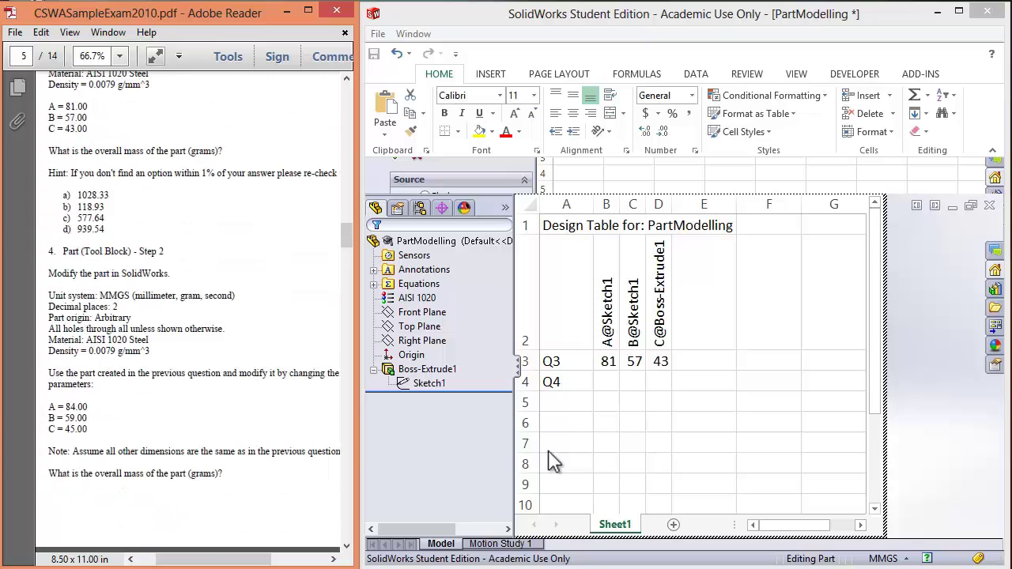
pyautogui.click(605, 386)
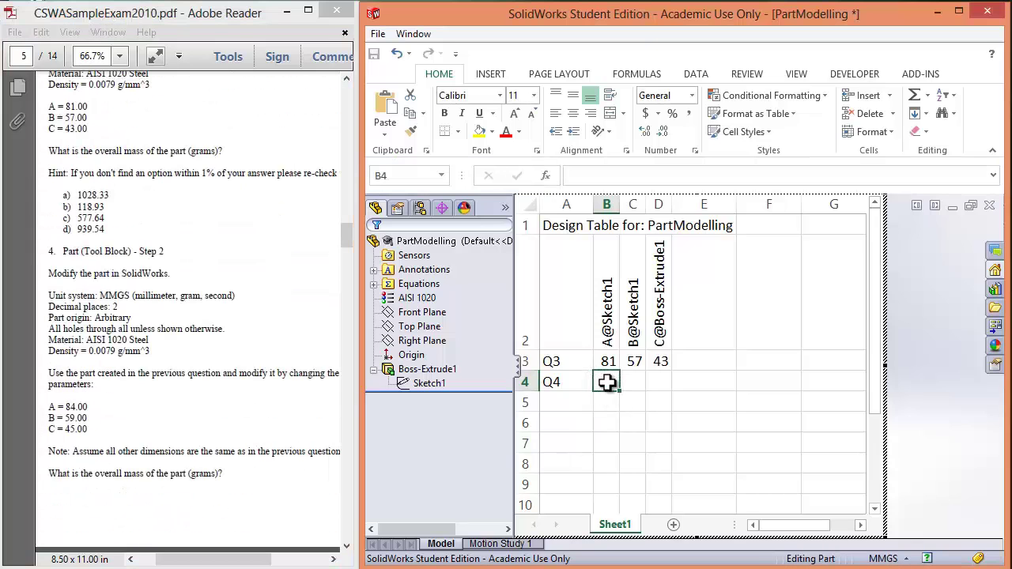
pyautogui.write('84')
pyautogui.press('Tab')
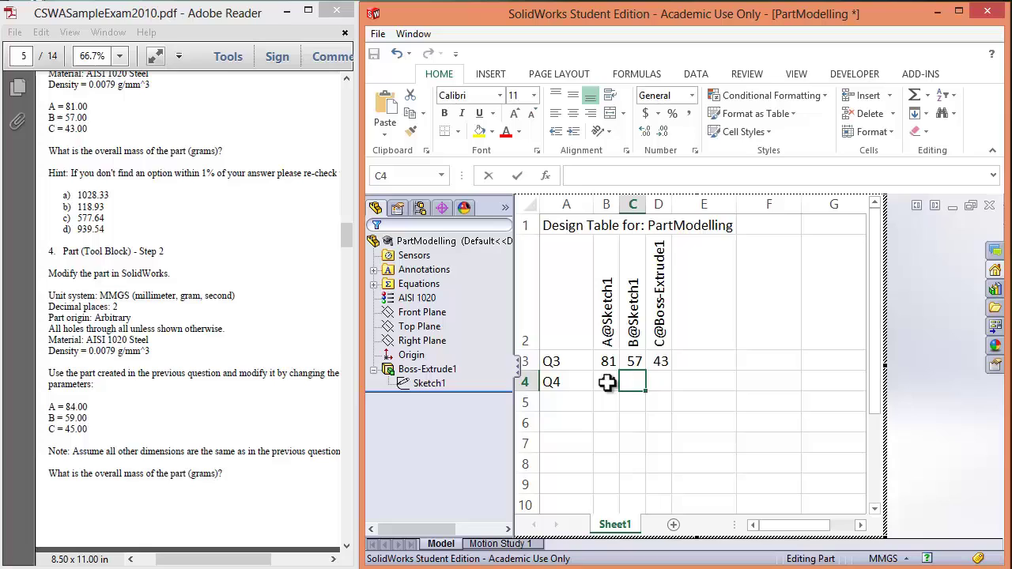
pyautogui.write('59')
pyautogui.press('Tab')
pyautogui.write('45')
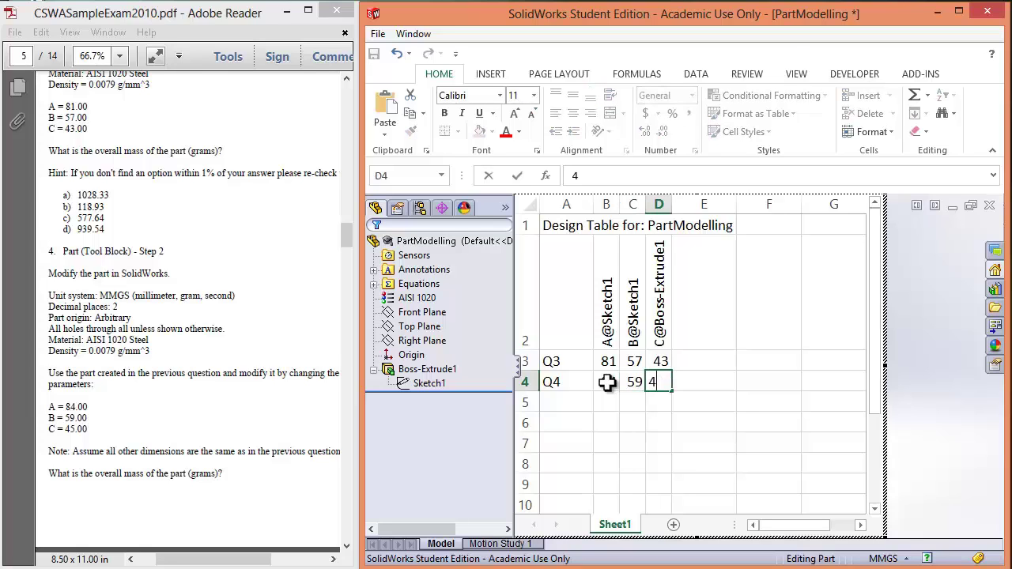
pyautogui.press('Tab')
# Finish editing the design table to generate the Q3 and Q4 configurations.
pyautogui.moveTo(114, 443)
pyautogui.mouseDown()
pyautogui.moveTo(49, 399)
pyautogui.moveTo(138, 430)
pyautogui.moveTo(116, 452)
pyautogui.mouseUp()
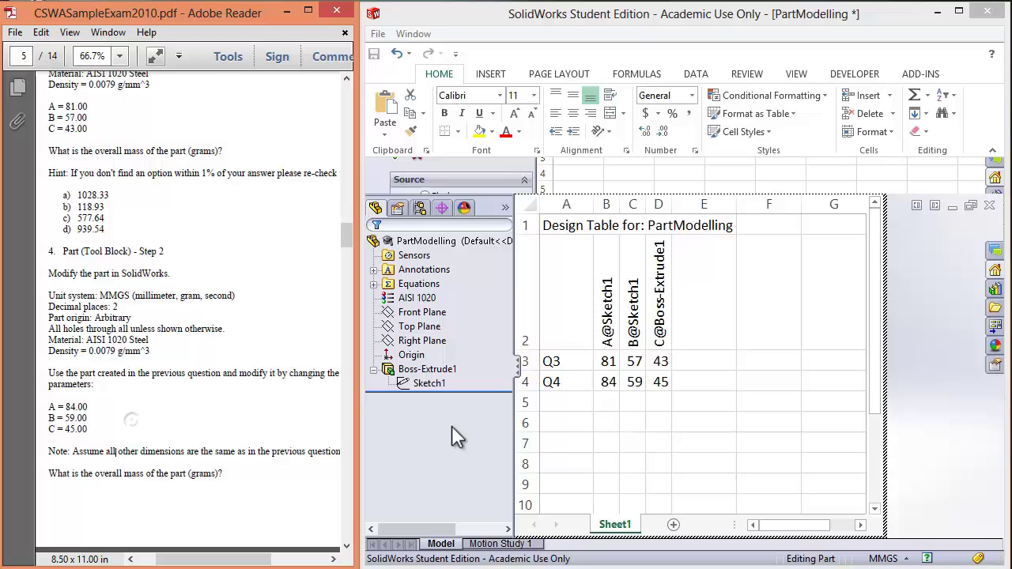
pyautogui.click(960, 356)
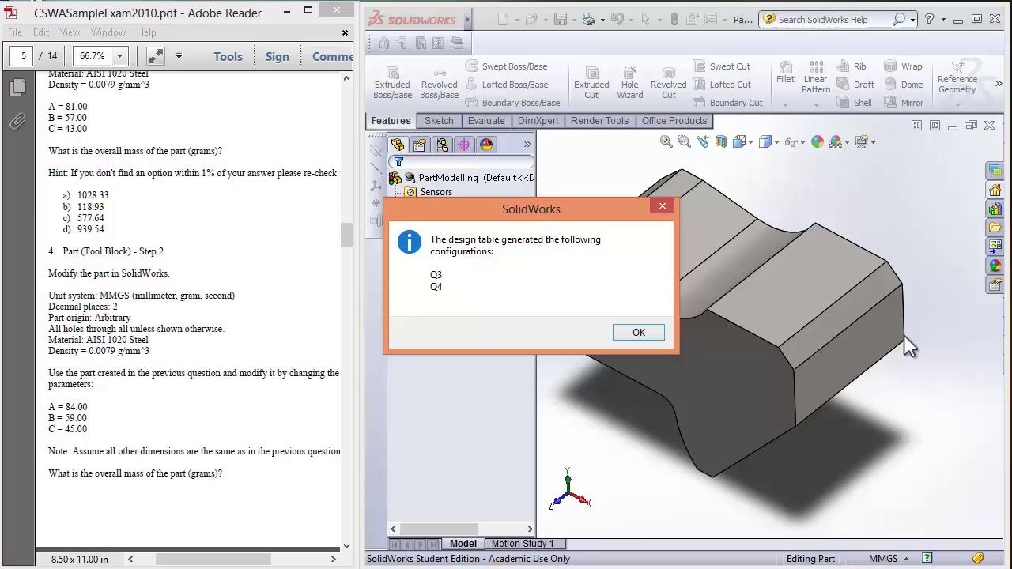
pyautogui.click(637, 333)
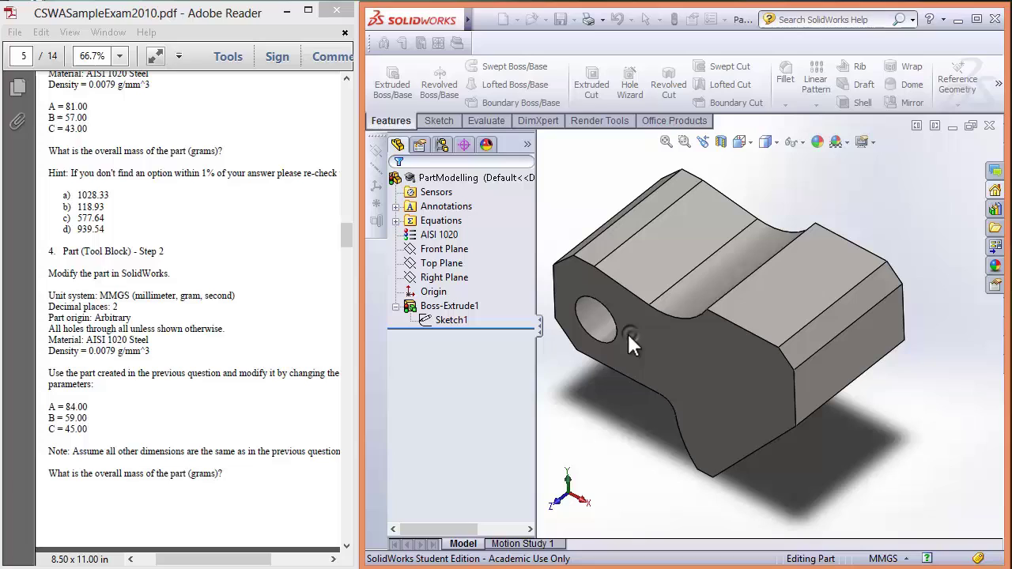
# Show the part's configurations and activate Q4, Q3 and Q4 again in turn to compare their geometry.
pyautogui.click(441, 147)
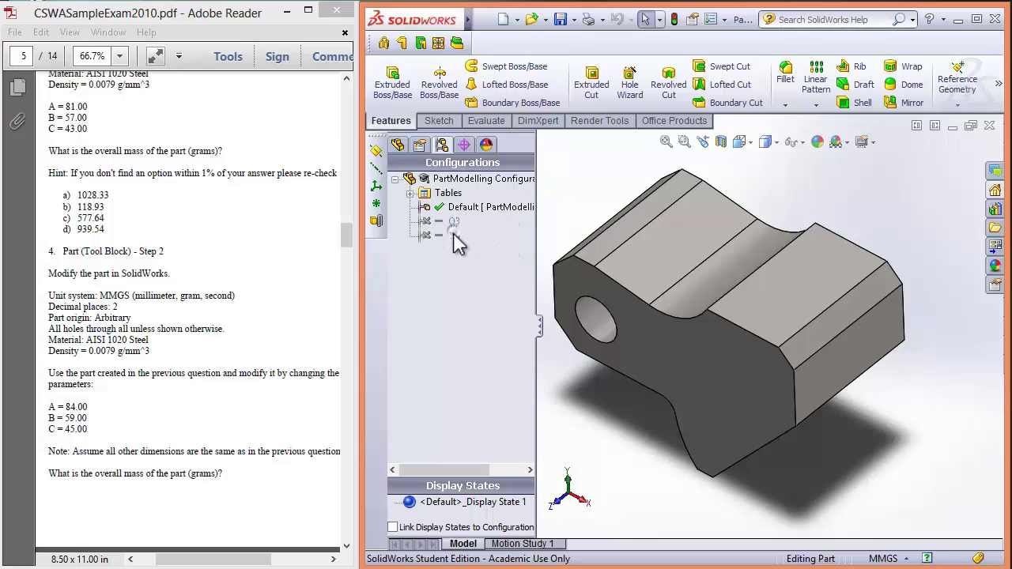
pyautogui.click(425, 235)
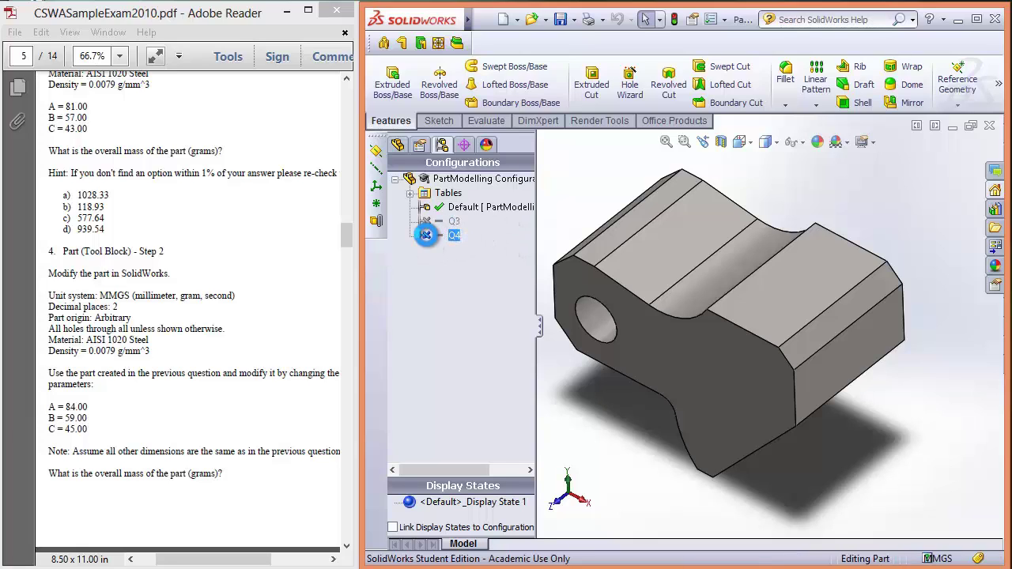
pyautogui.doubleClick(425, 235)
pyautogui.click(423, 221)
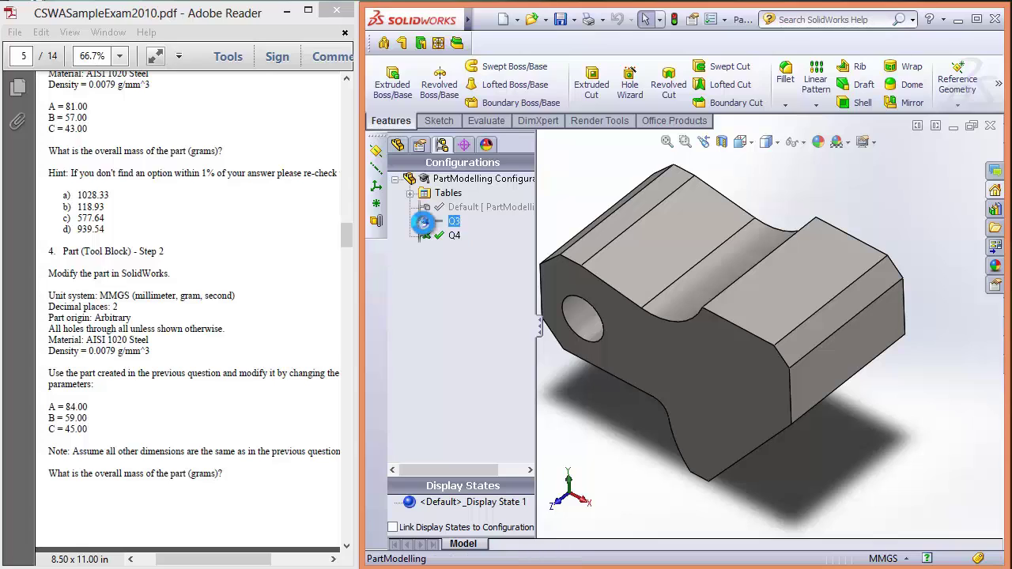
pyautogui.click(425, 235)
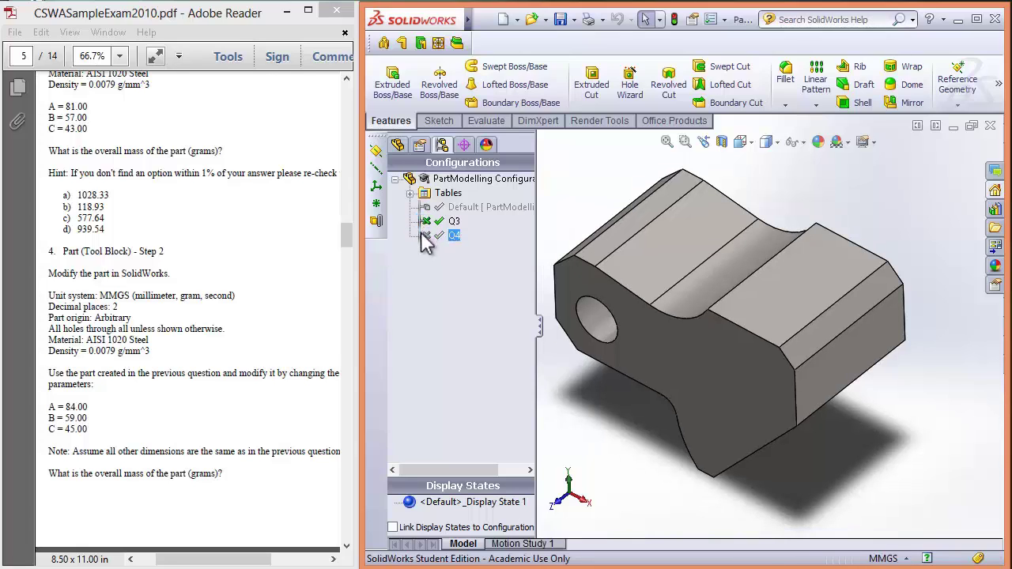
pyautogui.doubleClick(443, 240)
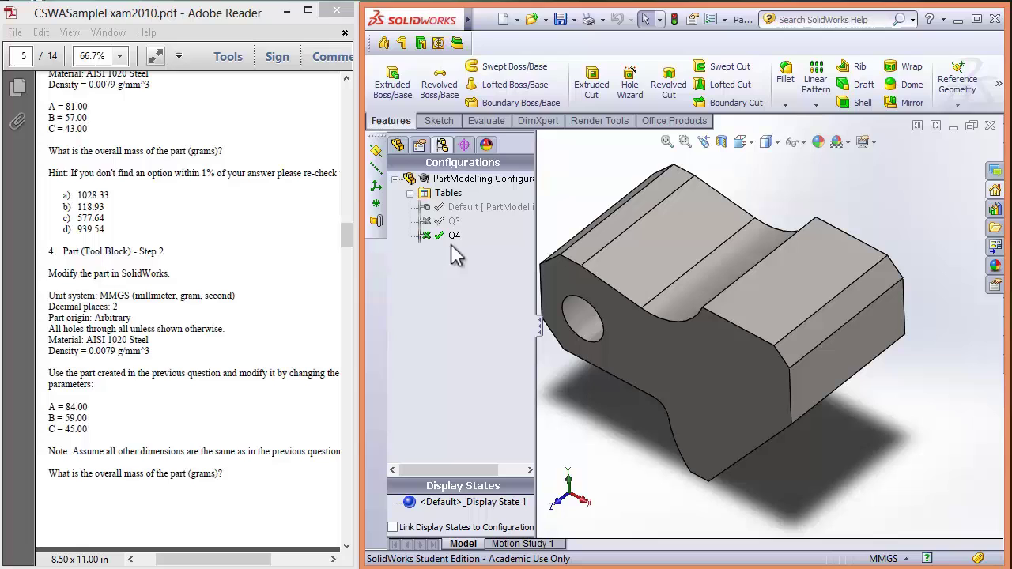
# Evaluate the part's mass properties in the active Q4 configuration.
pyautogui.moveTo(442, 22)
pyautogui.click(603, 19)
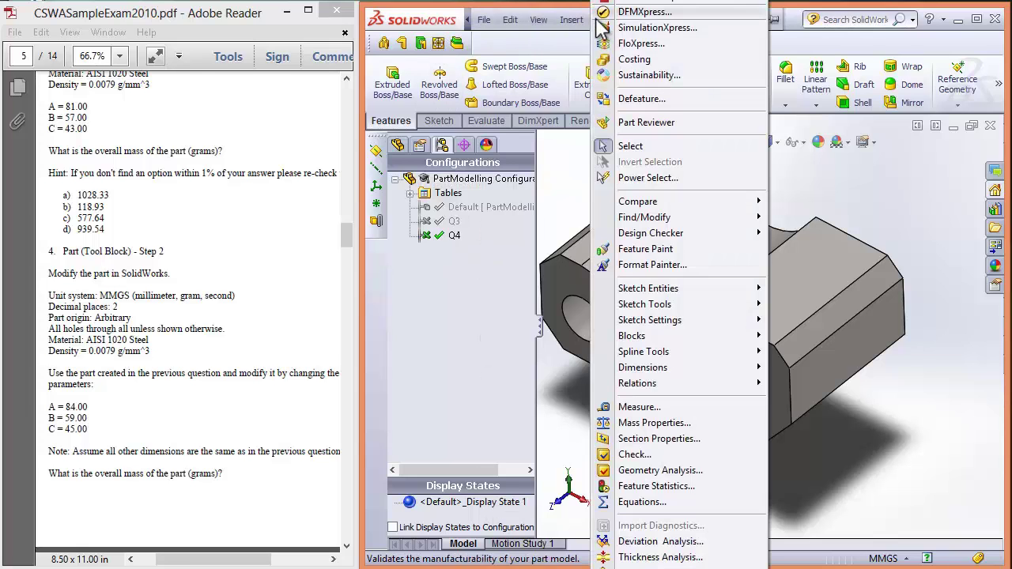
pyautogui.click(604, 19)
pyautogui.click(604, 19)
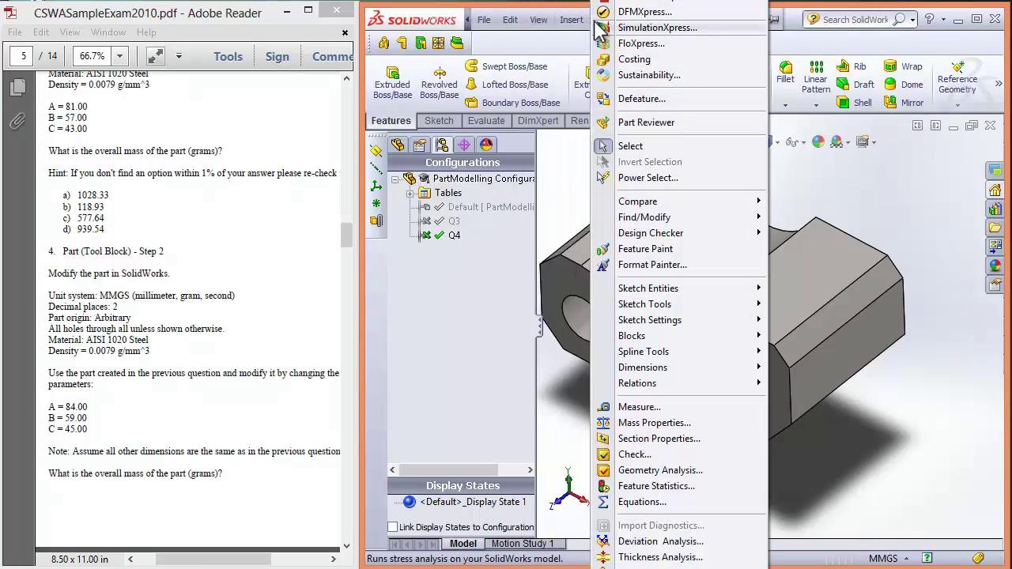
pyautogui.click(686, 424)
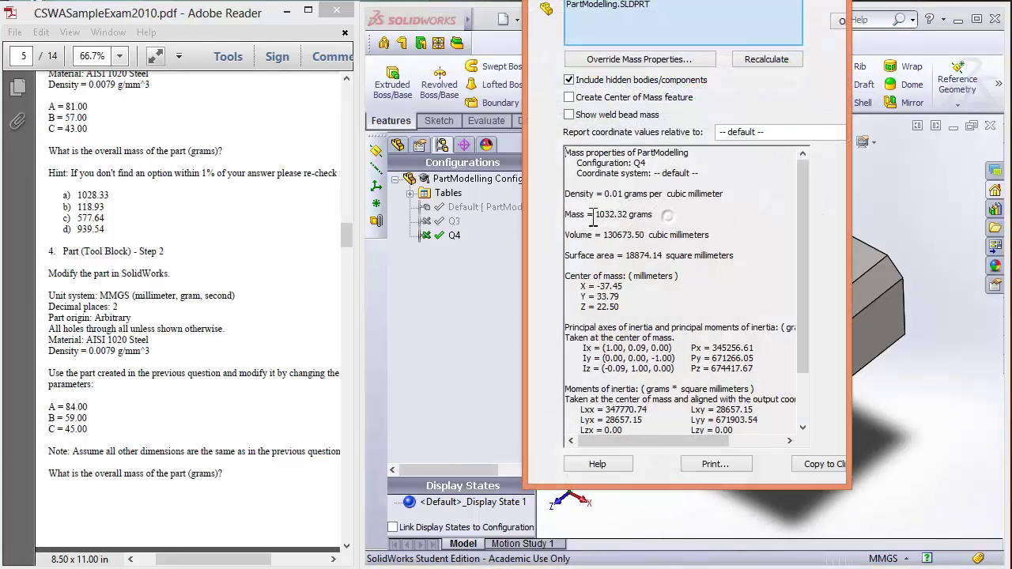
# Search the exam PDF around question 4 for answer options to compare with the calculated mass.
pyautogui.click(240, 372)
pyautogui.scroll(-10, 240, 372)
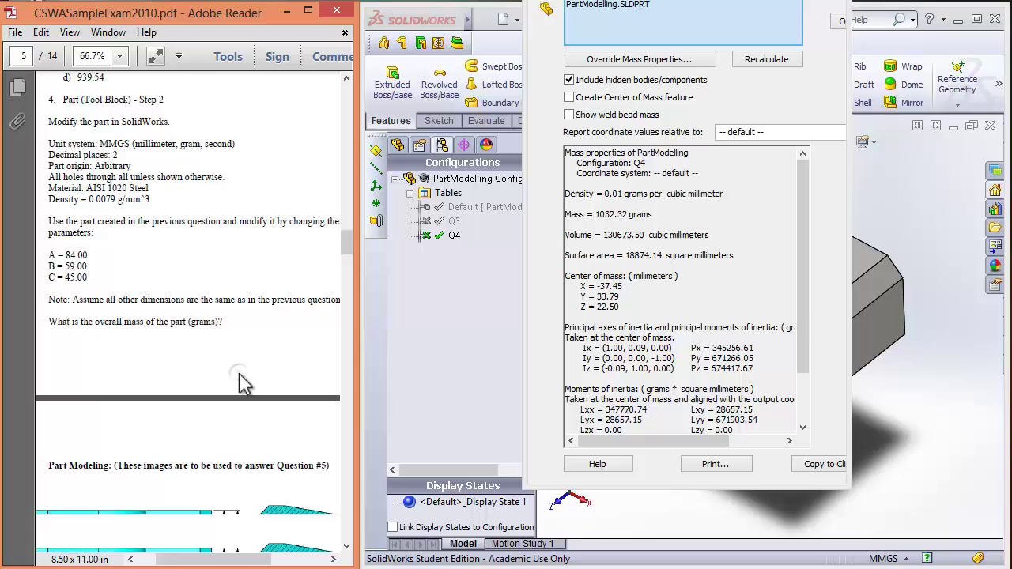
pyautogui.scroll(10, 239, 372)
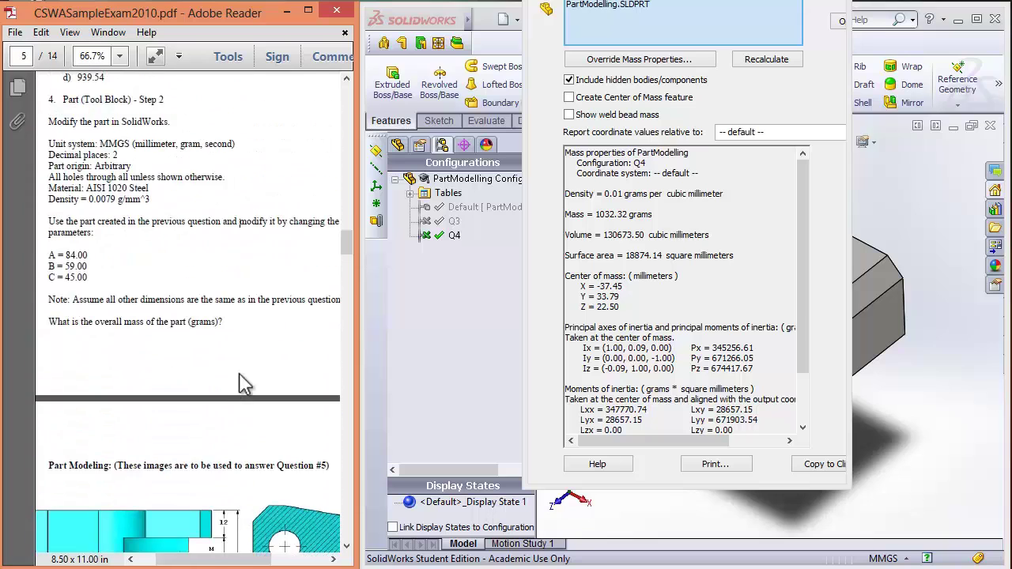
pyautogui.keyDown('ctrl'); pyautogui.scroll(-1, 220, 422); pyautogui.keyUp('ctrl')
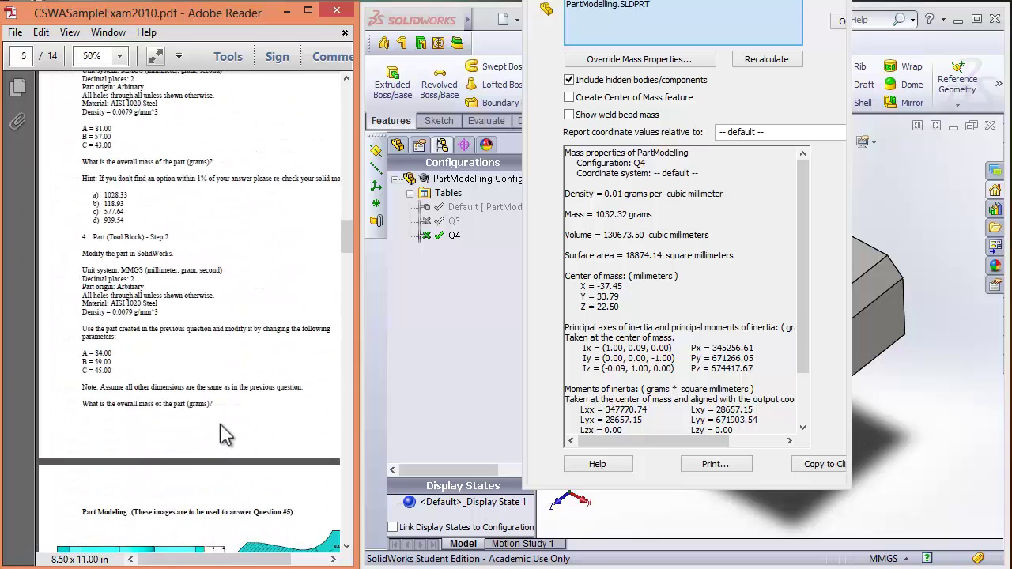
pyautogui.scroll(-3, 224, 433)
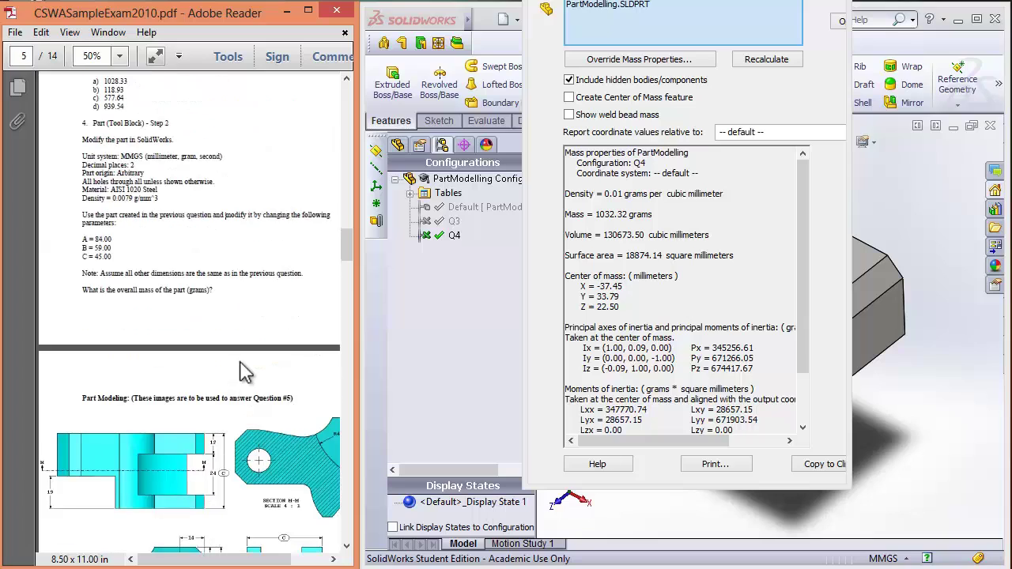
pyautogui.scroll(1, 243, 373)
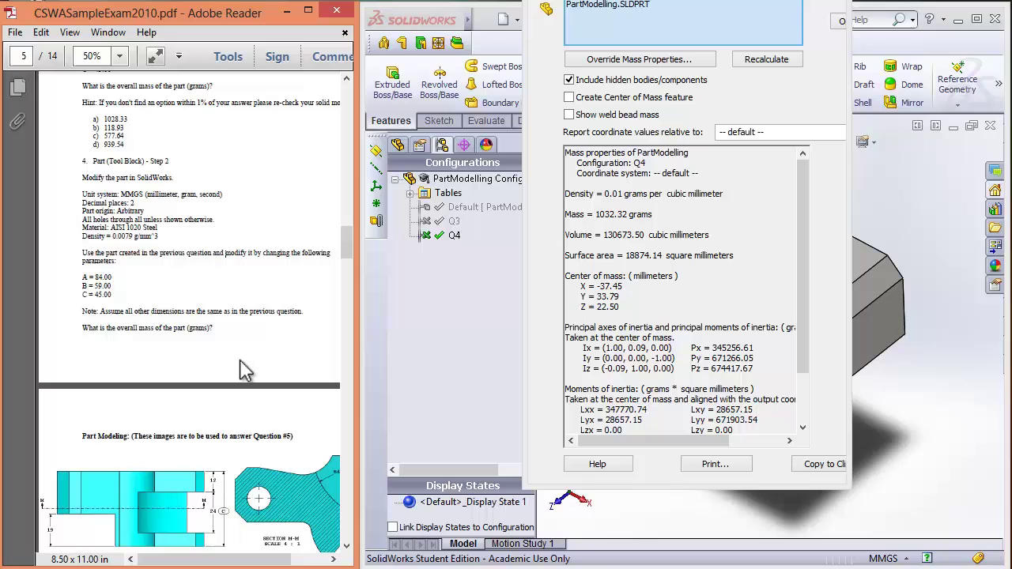
pyautogui.scroll(1, 240, 360)
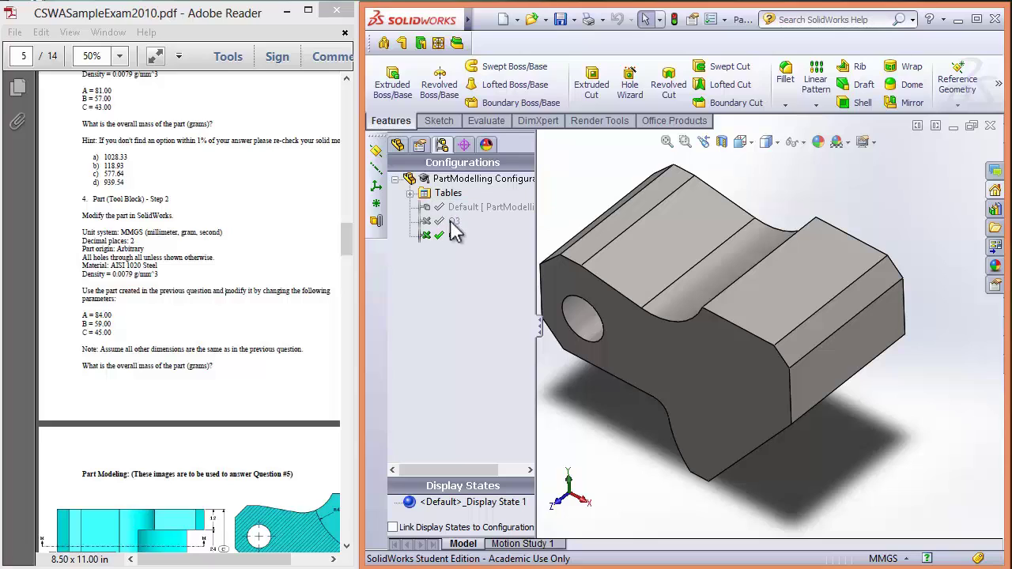
# Activate the Q3 configuration and evaluate its mass properties.
pyautogui.doubleClick(425, 220)
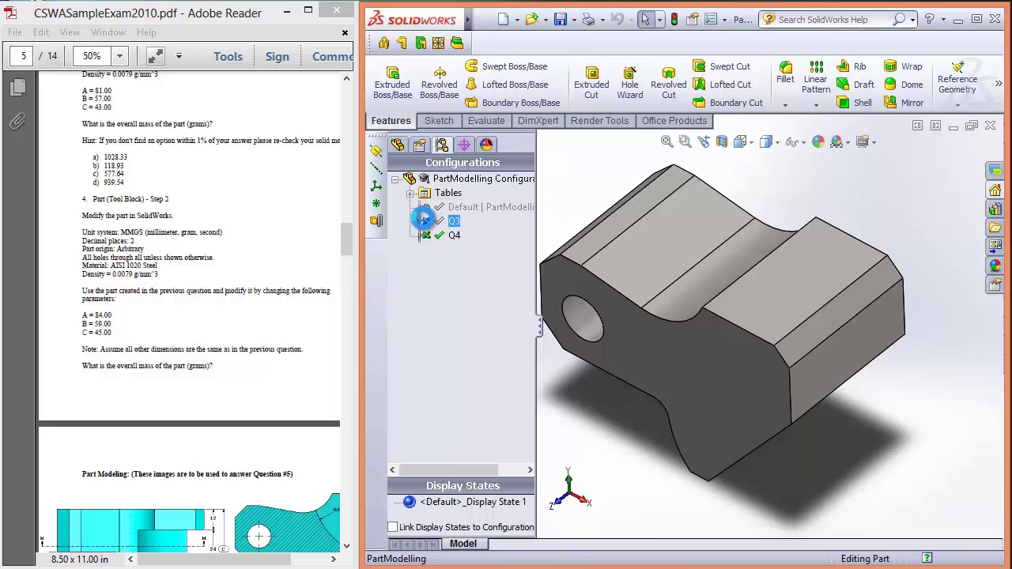
pyautogui.moveTo(601, 30)
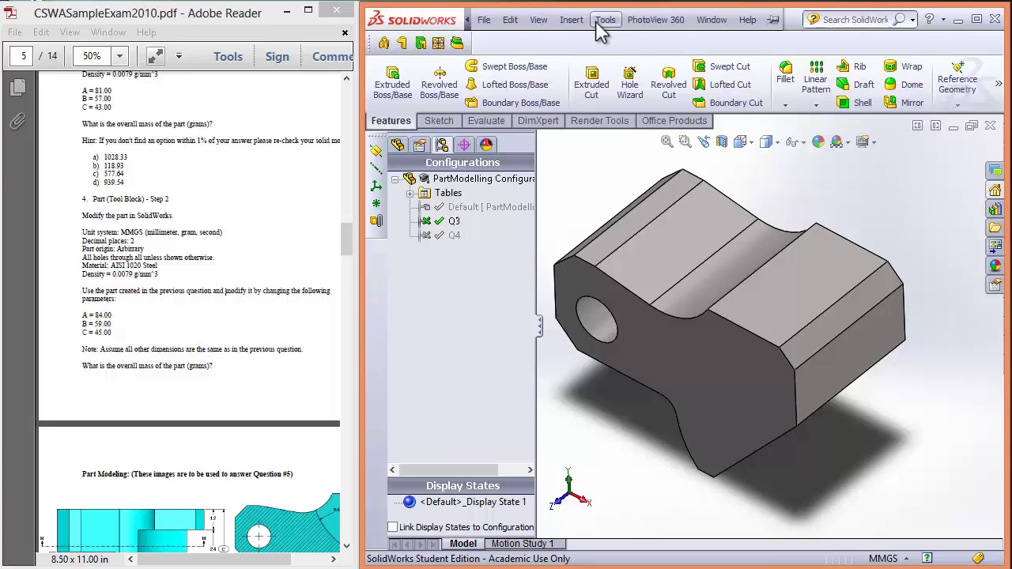
pyautogui.click(571, 21)
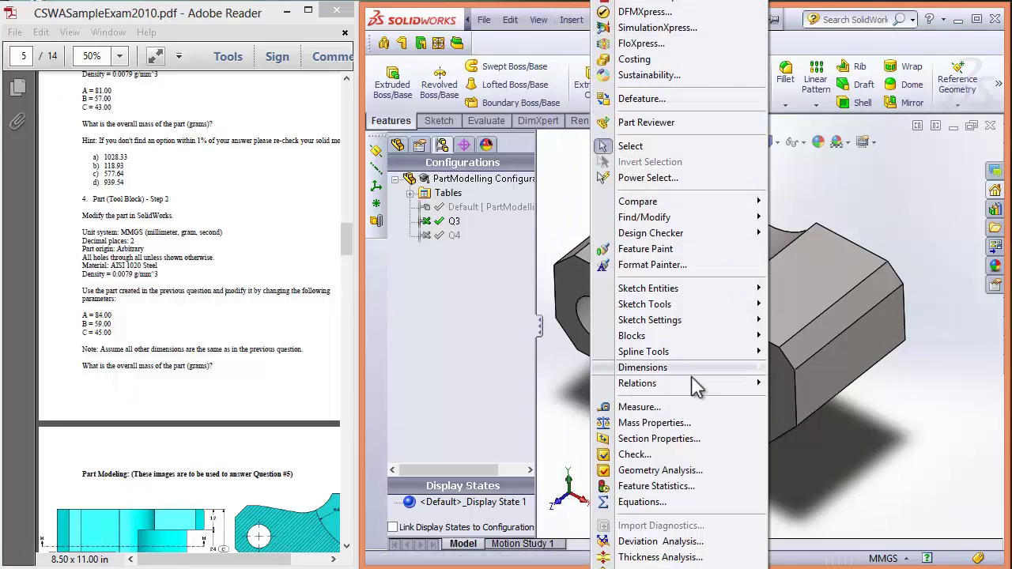
pyautogui.click(664, 422)
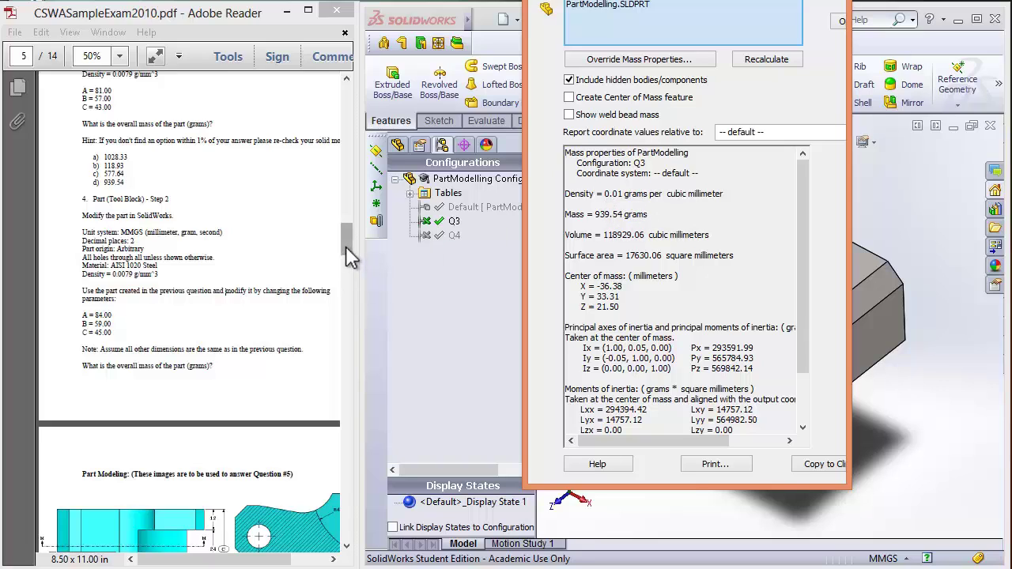
# Compare the Q3 mass with question 3's answer options in the exam PDF and close the mass properties.
pyautogui.click(119, 183)
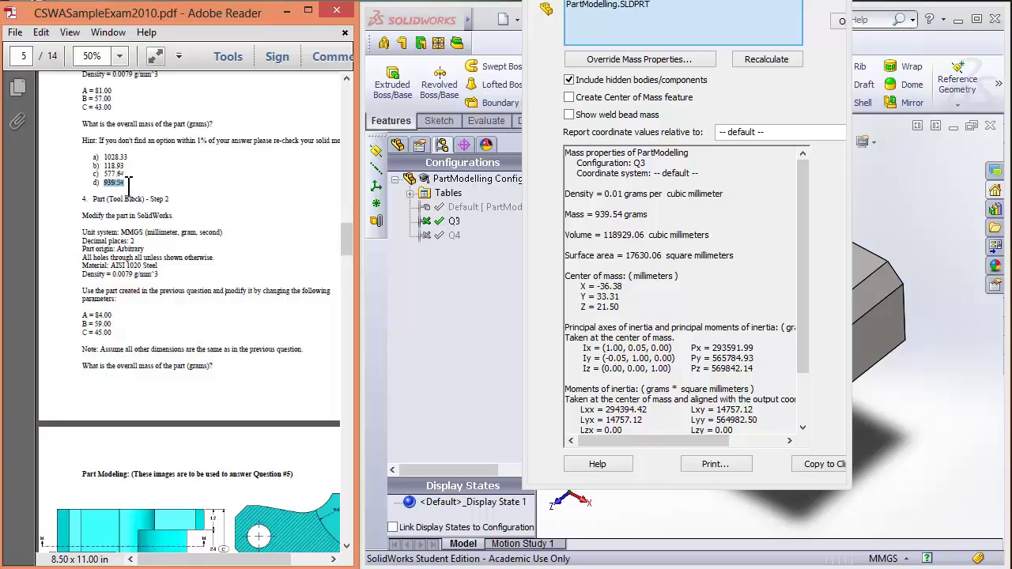
pyautogui.click(141, 185)
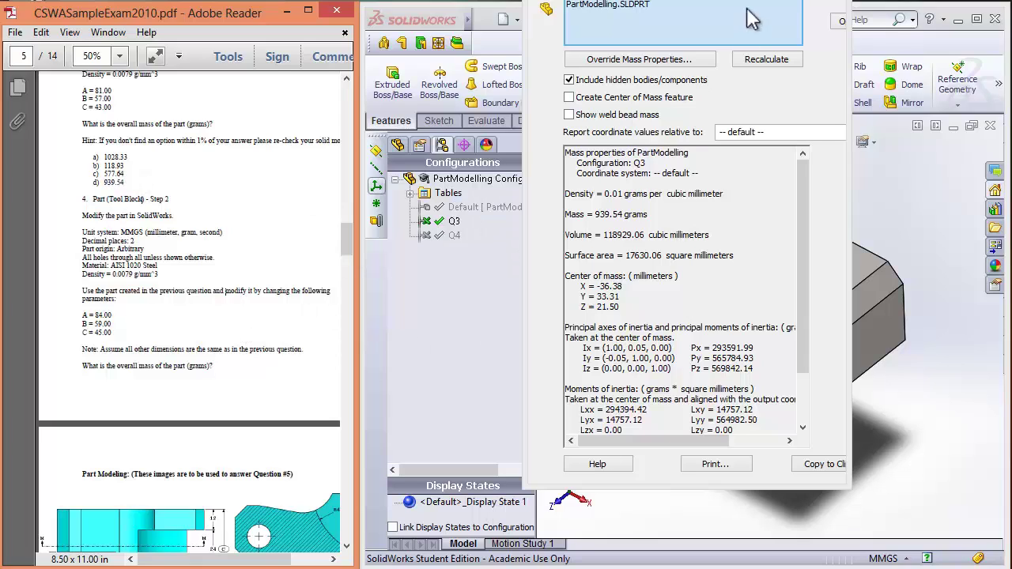
pyautogui.click(545, 9)
pyautogui.press('Escape')
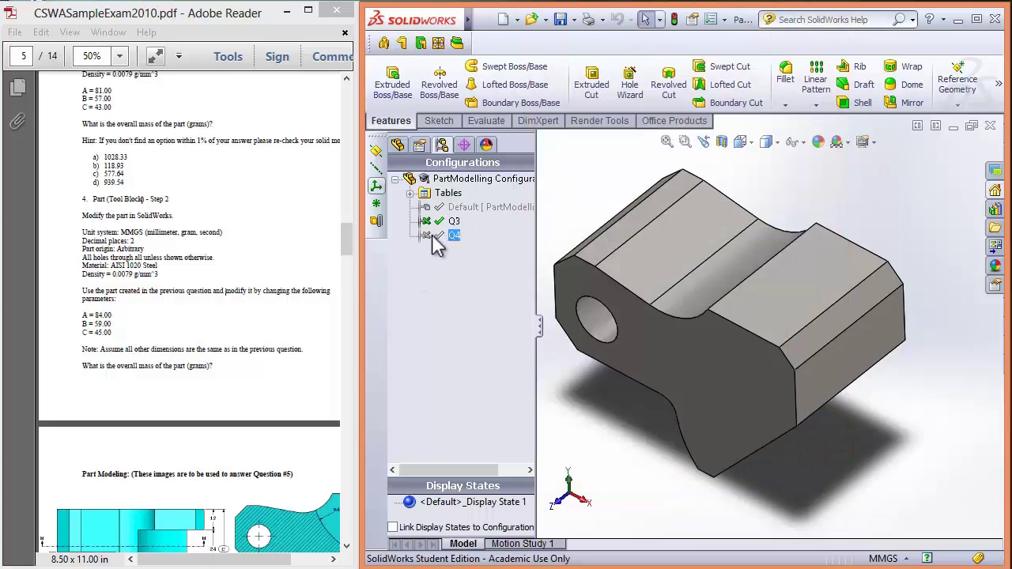
# Reactivate the Q4 configuration and recheck its mass properties for question 4.
pyautogui.click(428, 234)
pyautogui.doubleClick(454, 235)
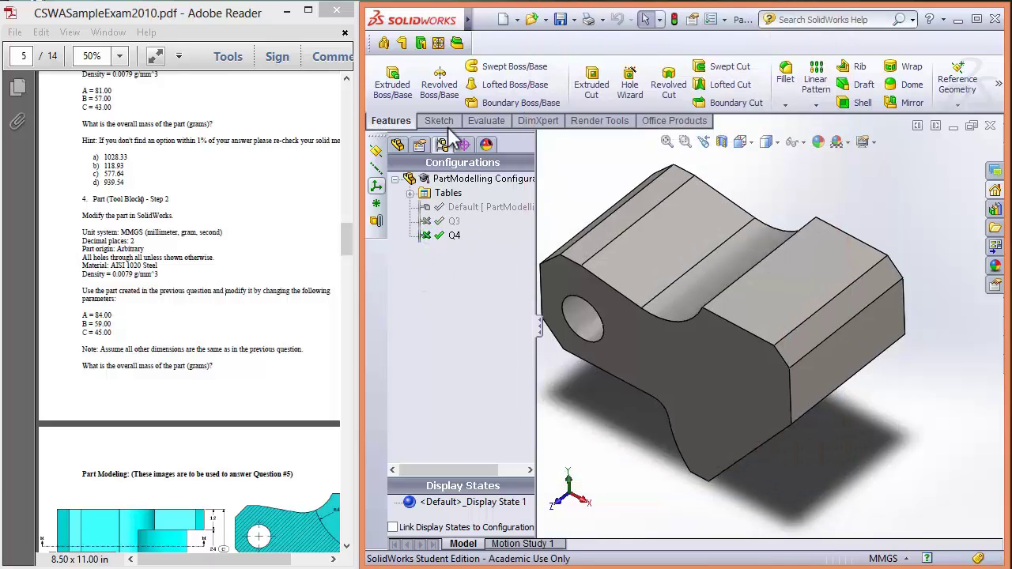
pyautogui.click(483, 19)
pyautogui.click(484, 19)
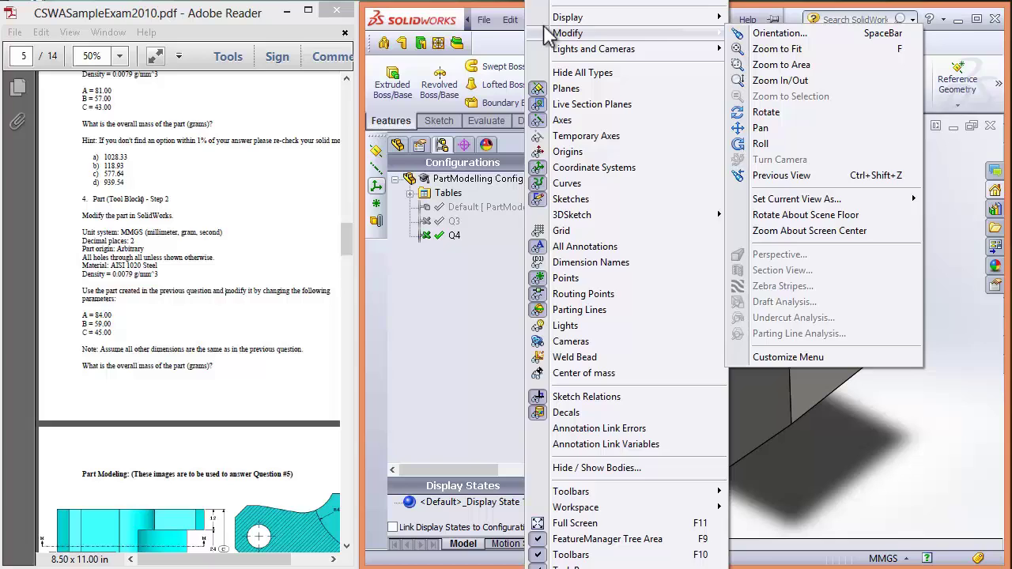
pyautogui.moveTo(604, 19)
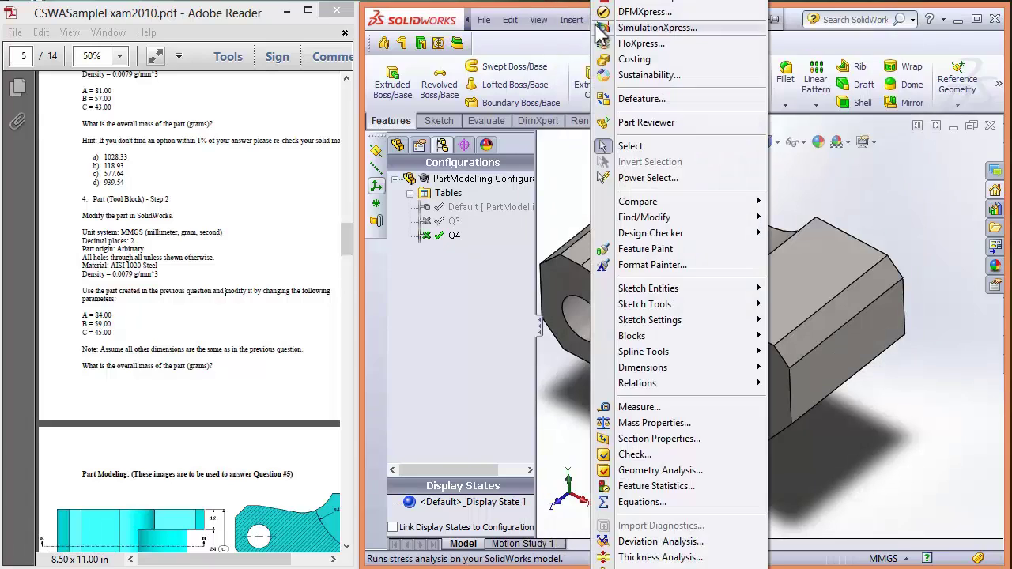
pyautogui.click(670, 424)
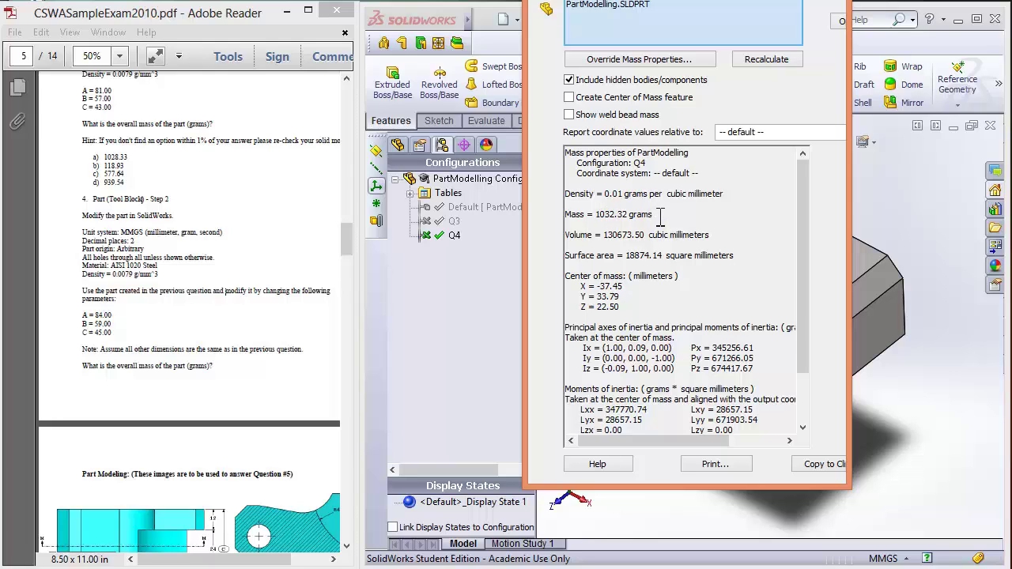
pyautogui.click(826, 5)
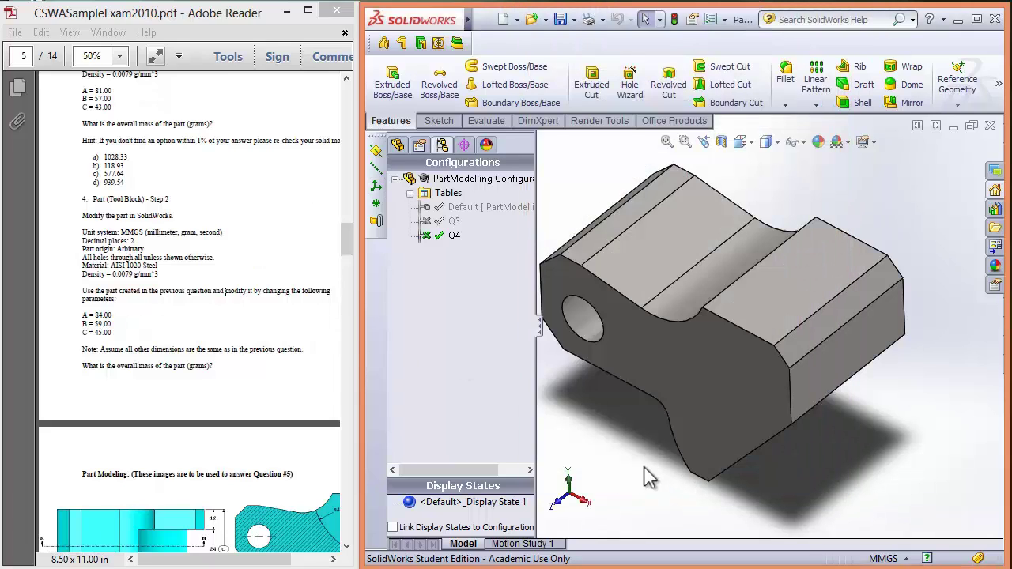
pyautogui.press('f')
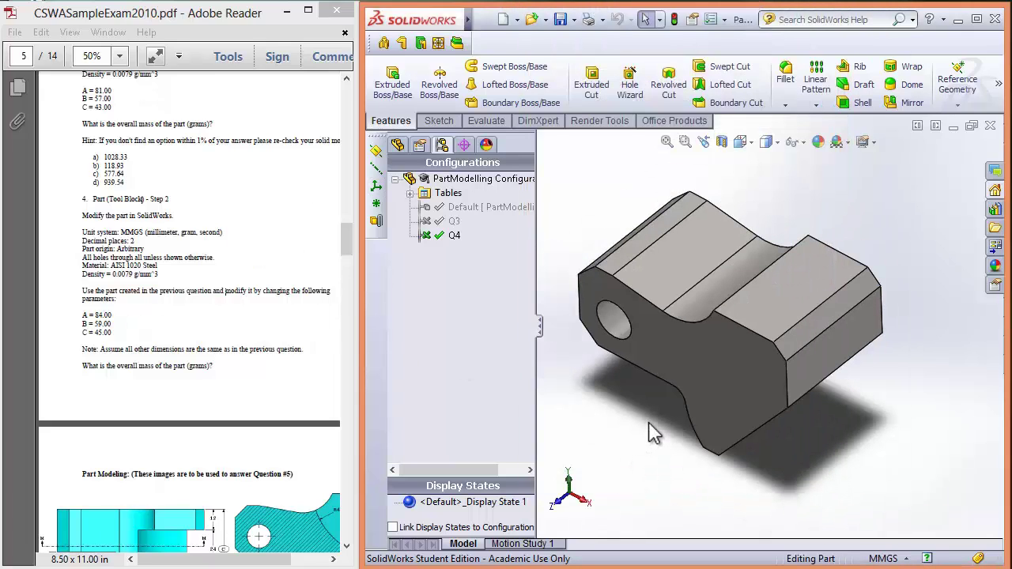